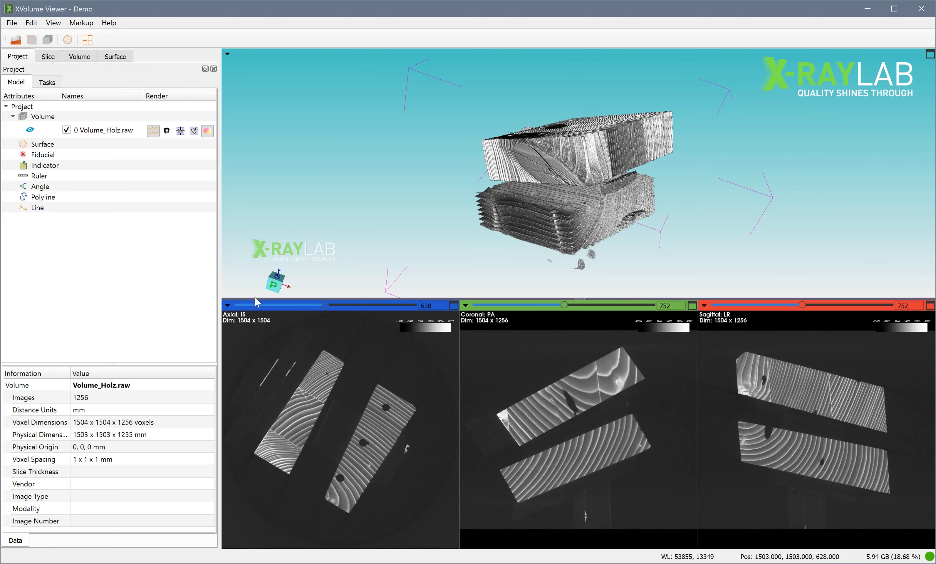
Adjust the linear contrast of the slice views to level 14671 and window 29949.
left_click(48, 57)
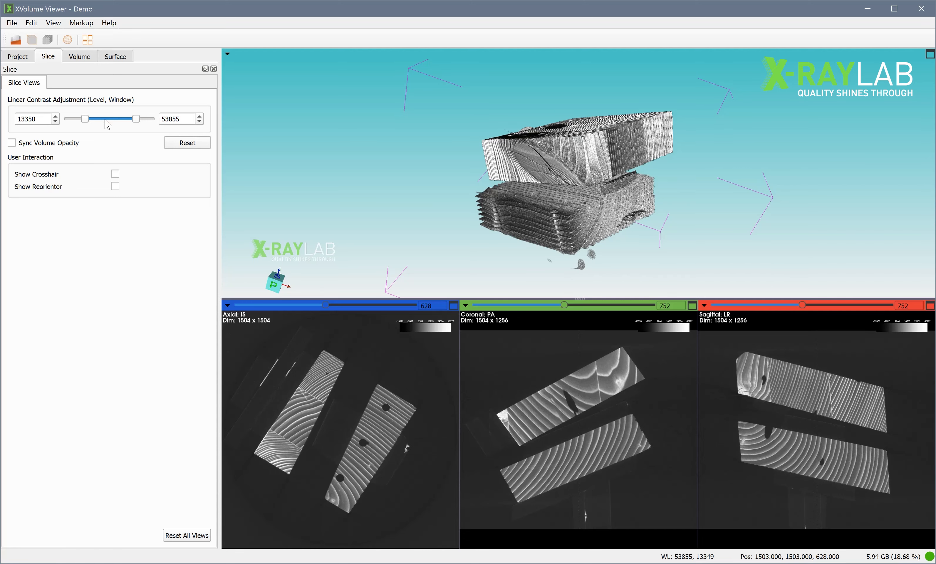
left_click_drag(612, 181, 661, 211)
scroll(599, 189, "up", 5)
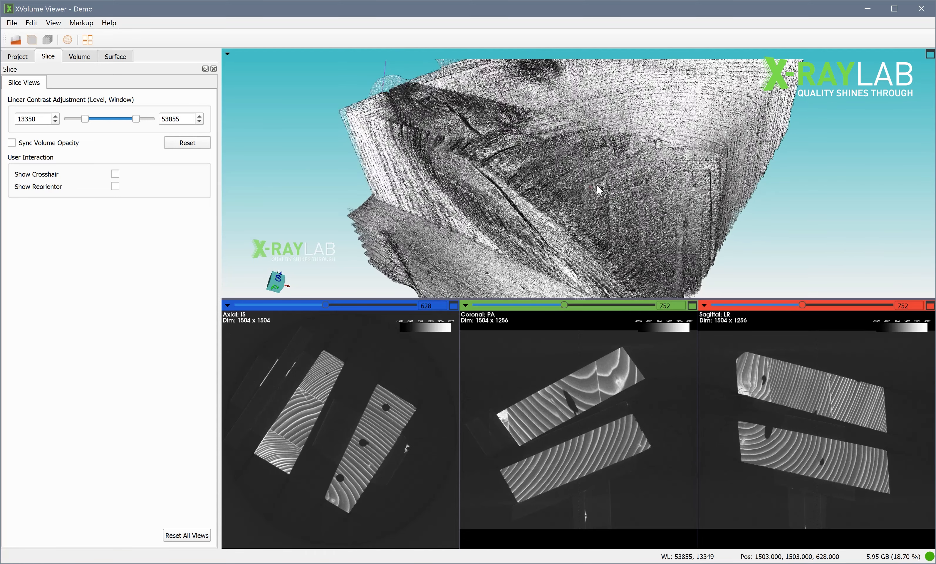
mouse_move(87, 120)
left_mouse_down()
mouse_move(129, 128)
mouse_move(100, 127)
left_mouse_up()
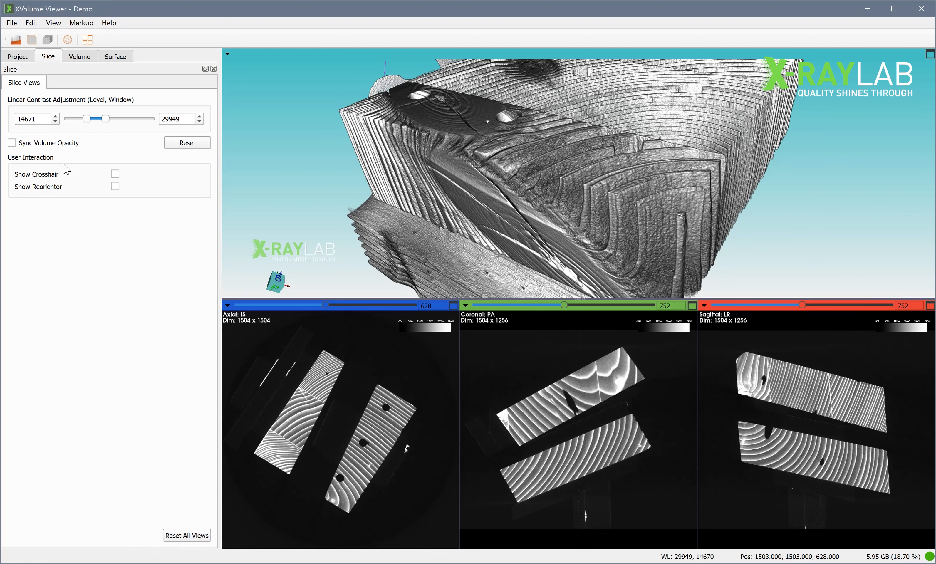
Sync the volume opacity with the slice contrast and shift the contrast range to 13276 and 28554.
left_click(35, 147)
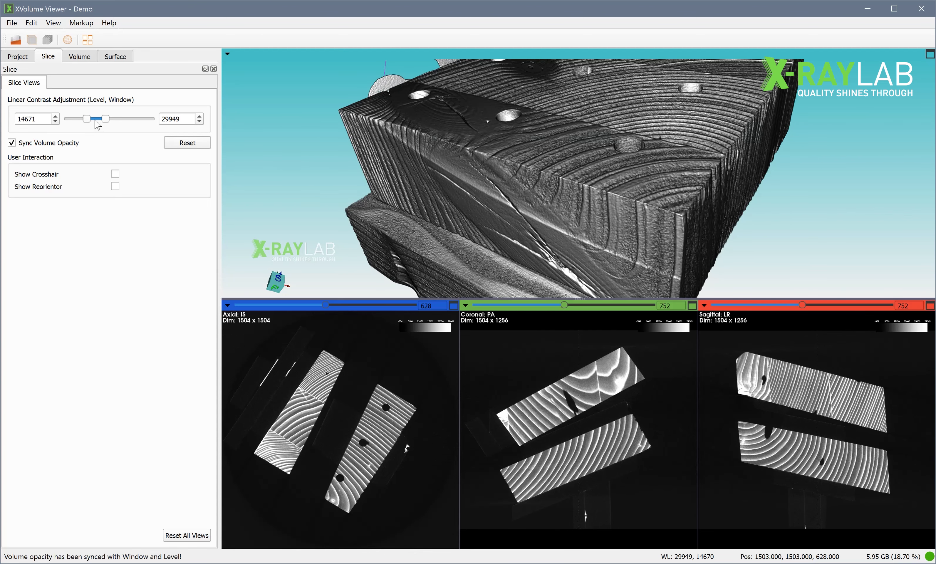
left_click_drag(96, 120, 93, 123)
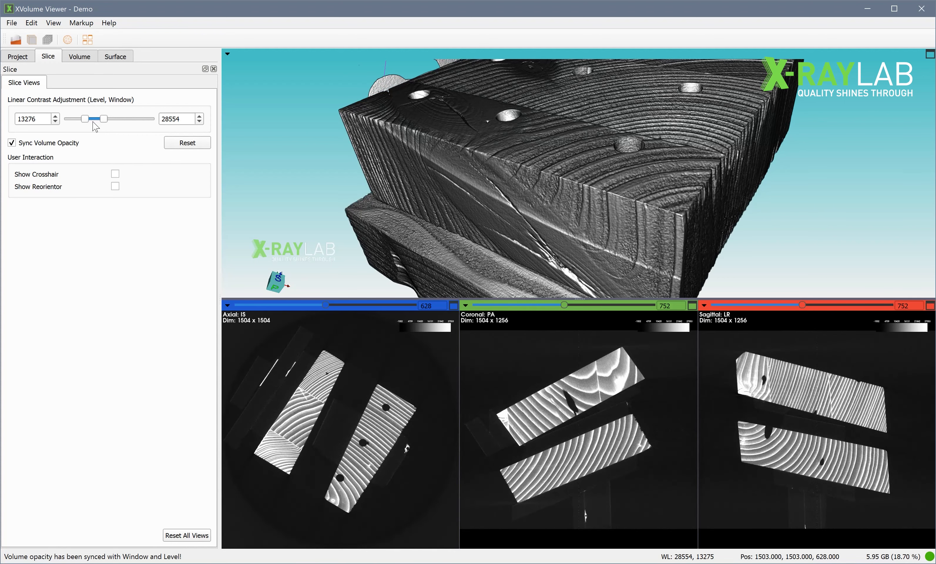
Turn on the slice planes of Volume_Holz.raw in the 3D view and move the axial slice to 737.
scroll(620, 146, "down", 3)
left_click_drag(620, 146, 676, 225)
left_click(20, 57)
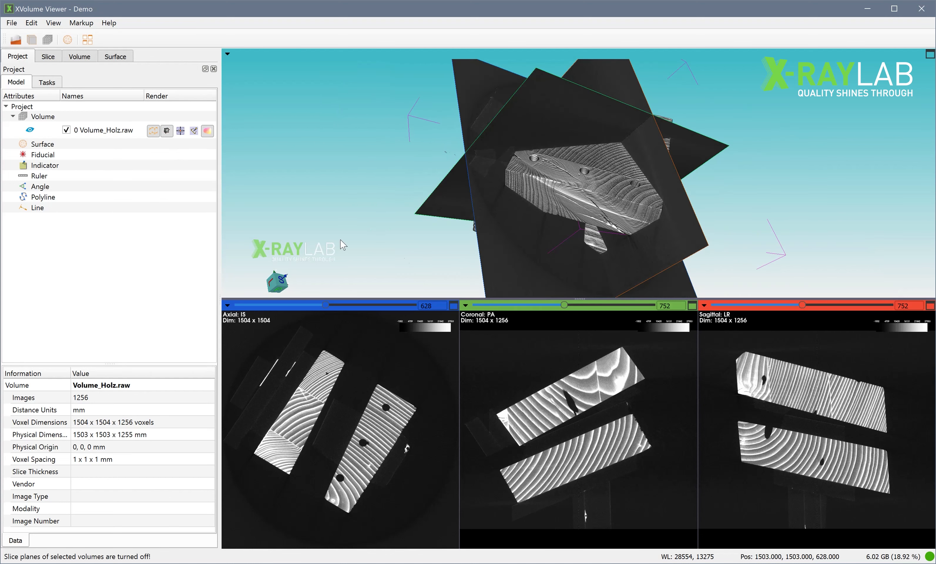
left_click_drag(344, 246, 342, 316)
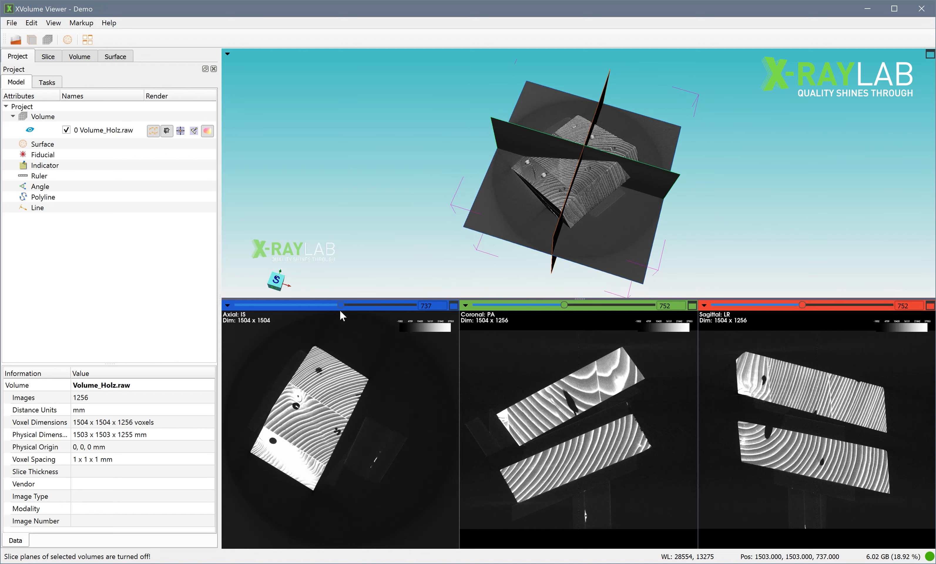
Hide the volume rendering so only the slice planes are drawn, and move the coronal slice to 865.
left_click_drag(591, 226, 561, 160)
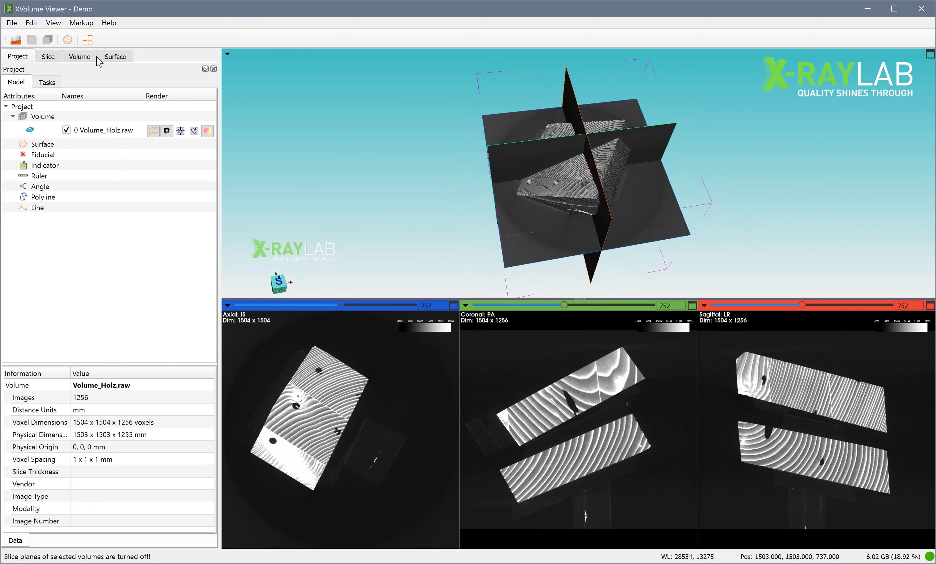
left_click(33, 131)
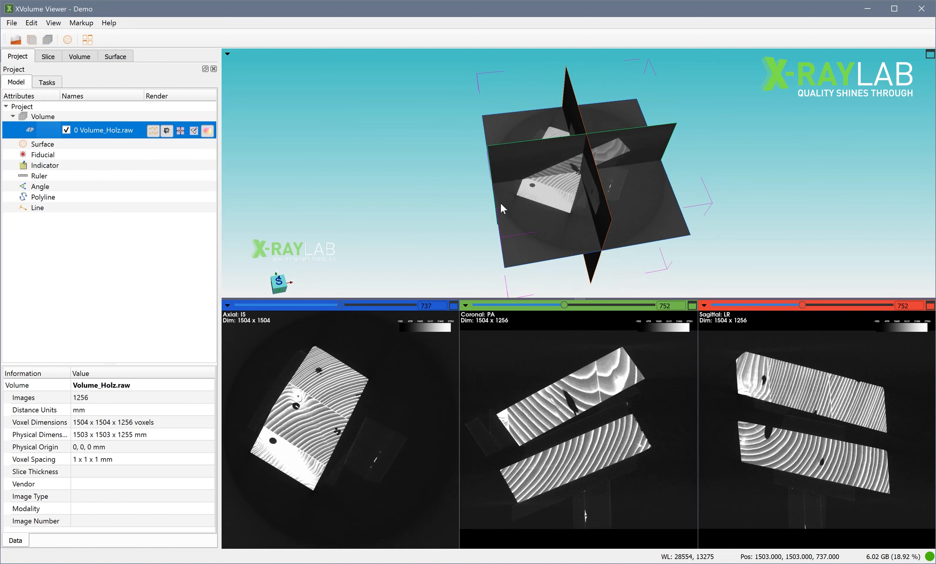
scroll(539, 198, "up", 5)
left_click_drag(540, 197, 429, 268)
scroll(557, 217, "down", 5)
mouse_move(564, 306)
left_mouse_down()
mouse_move(538, 310)
mouse_move(576, 311)
left_mouse_up()
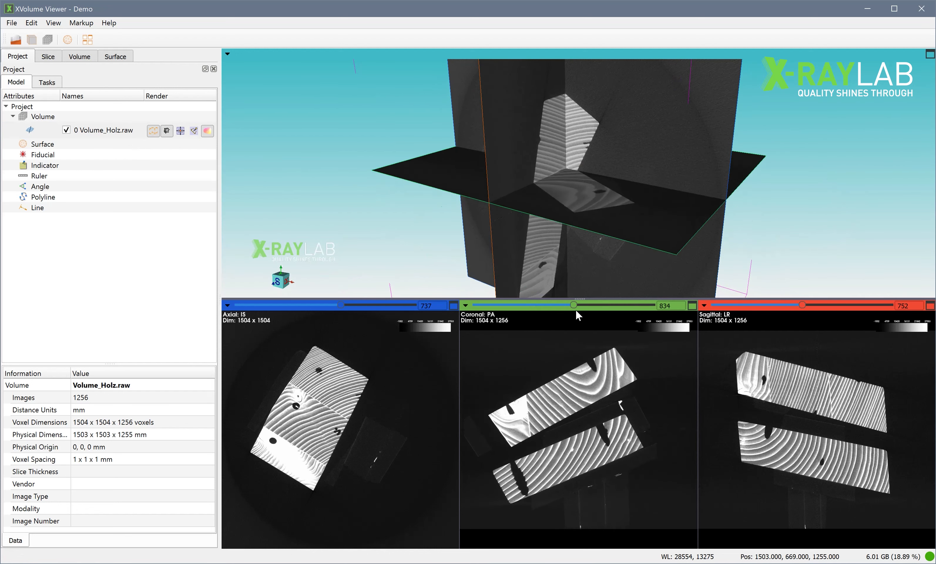
Show the volume rendering of Volume_Holz.raw again and turn off its slice planes.
left_click_drag(588, 228, 630, 143)
scroll(543, 186, "down", 5)
left_click_drag(546, 191, 432, 217)
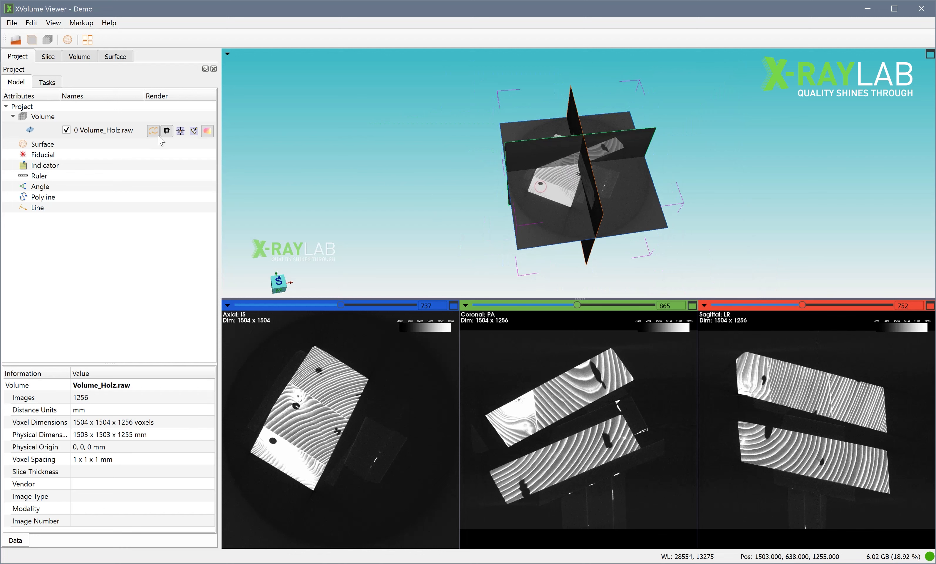
left_click(29, 130)
left_click(166, 132)
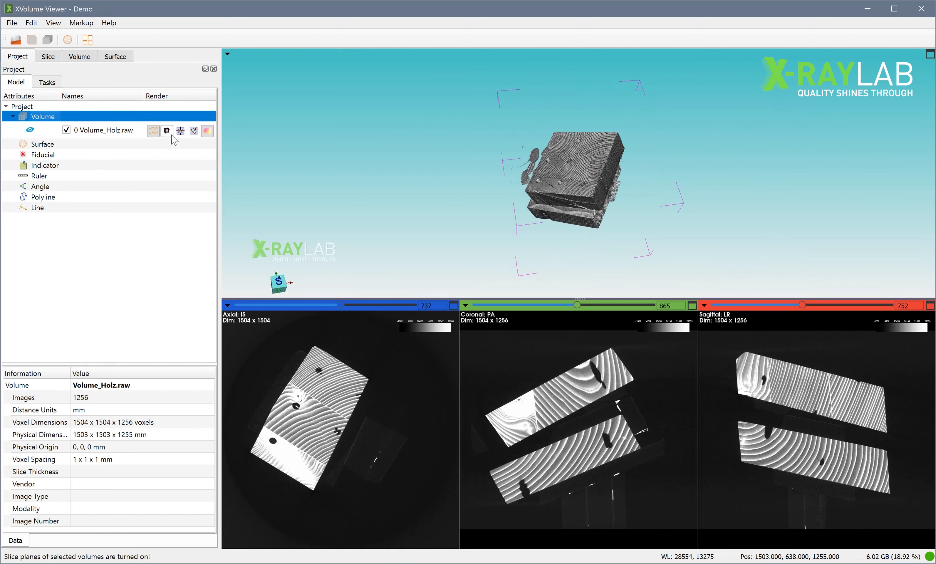
Show the axis planes of Volume_Holz.raw in the 3D view and hide them again.
left_click(180, 133)
left_click_drag(593, 249, 571, 216)
scroll(593, 235, "up", 2)
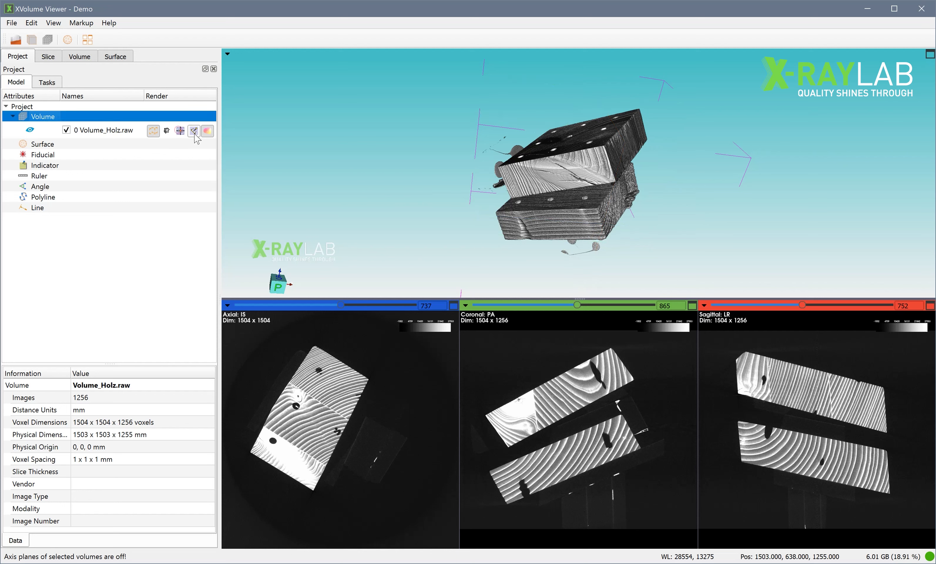
Turn on the clipping planes of Volume_Holz.raw and move the left boundary inward in the axial view to cut through the wood blocks.
left_click(194, 131)
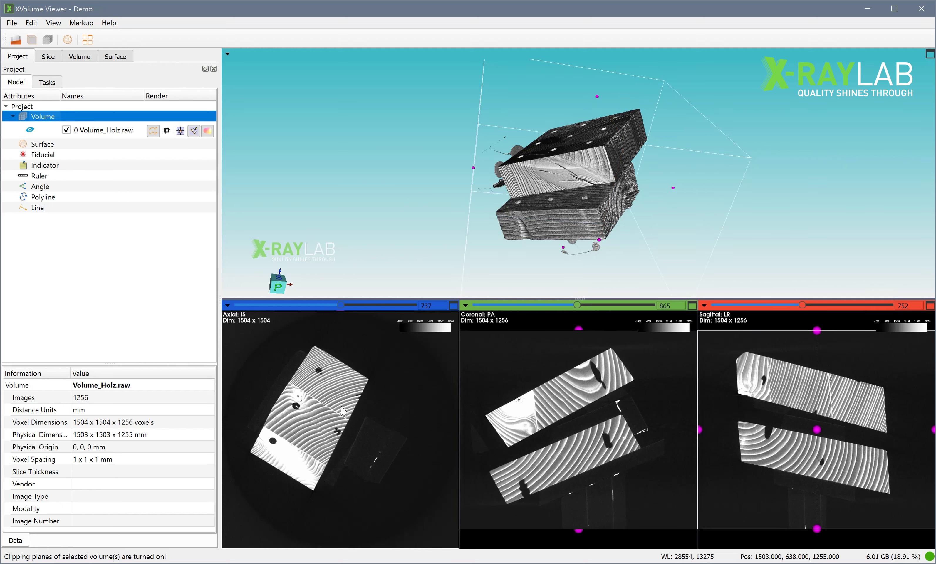
scroll(365, 411, "down", 3)
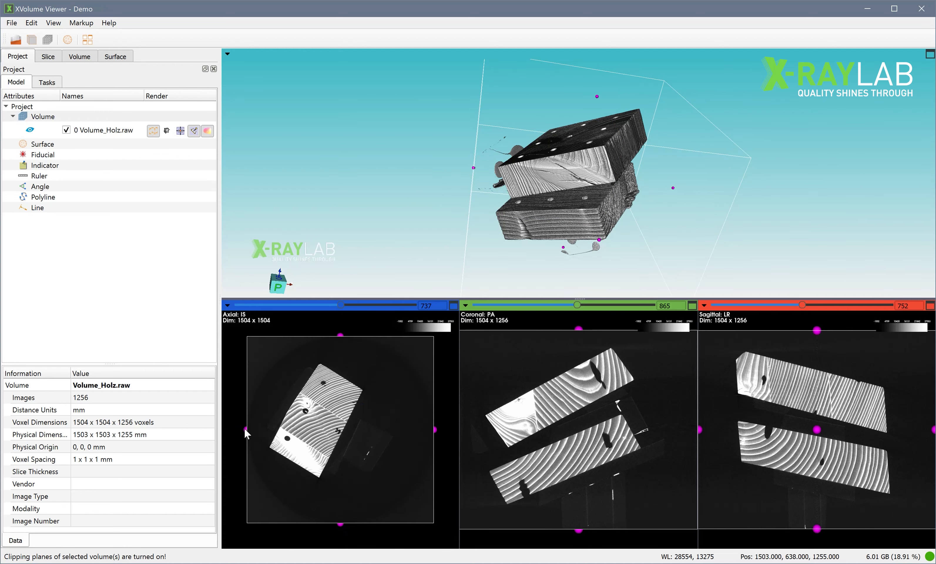
left_click_drag(246, 430, 301, 430)
left_click_drag(450, 269, 594, 277)
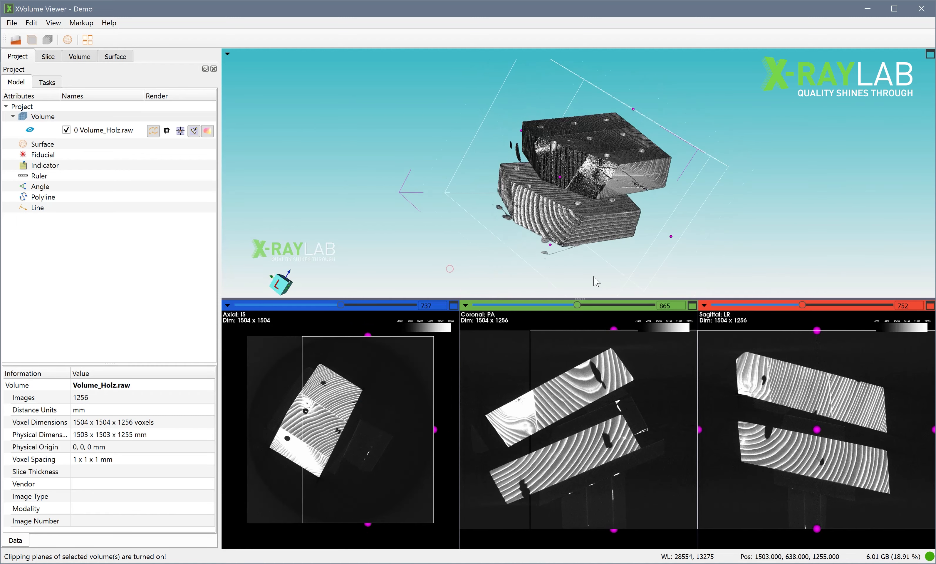
scroll(596, 282, "up", 3)
scroll(297, 419, "up", 2)
left_click_drag(279, 213, 365, 198)
scroll(386, 198, "down", 3)
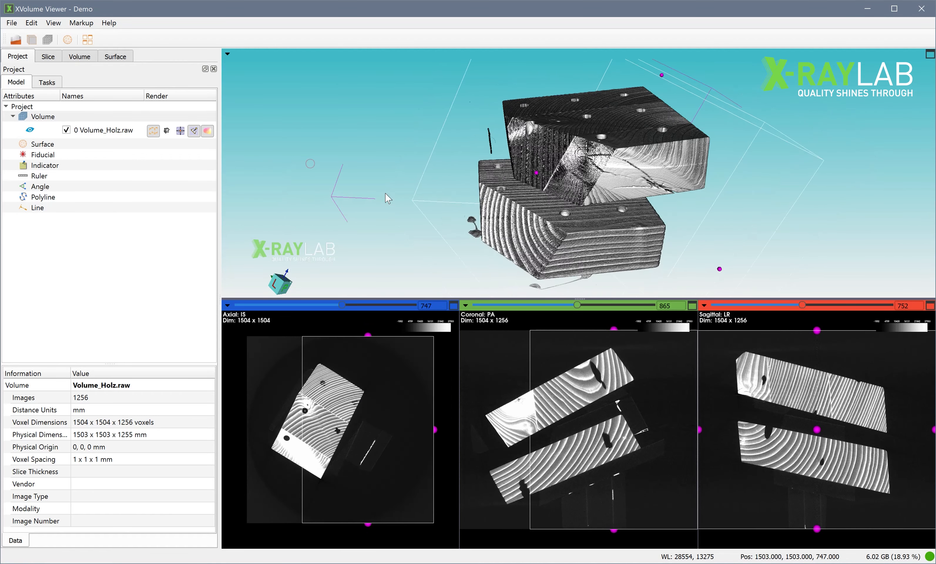
Turn off the clipping planes of Volume_Holz.raw to restore the uncut volume.
left_click_drag(545, 176, 473, 183)
left_click_drag(417, 123, 272, 171)
left_click(195, 132)
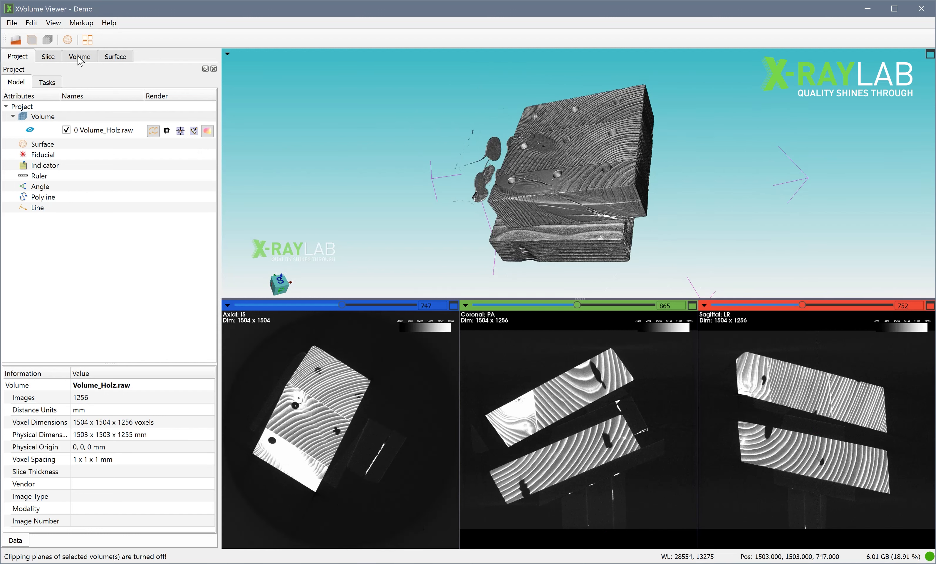
Set the volume's display quality to Maximum and rotate the model slightly to test it.
left_click(80, 57)
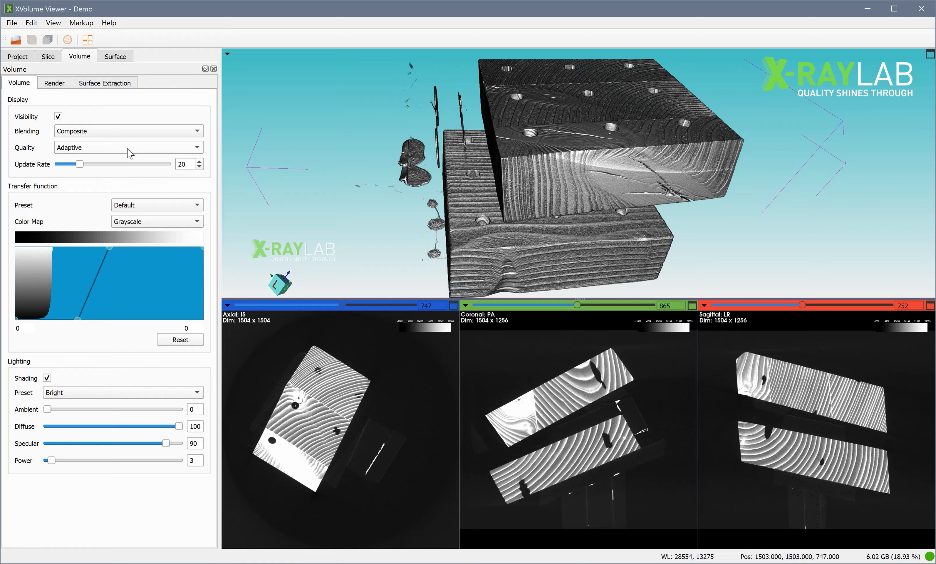
mouse_move(451, 175)
left_mouse_down()
mouse_move(543, 157)
mouse_move(477, 165)
mouse_move(522, 186)
mouse_move(514, 194)
mouse_move(453, 194)
mouse_move(568, 205)
mouse_move(546, 221)
mouse_move(540, 187)
mouse_move(500, 181)
mouse_move(515, 202)
mouse_move(507, 187)
mouse_move(490, 191)
mouse_move(504, 195)
left_mouse_up()
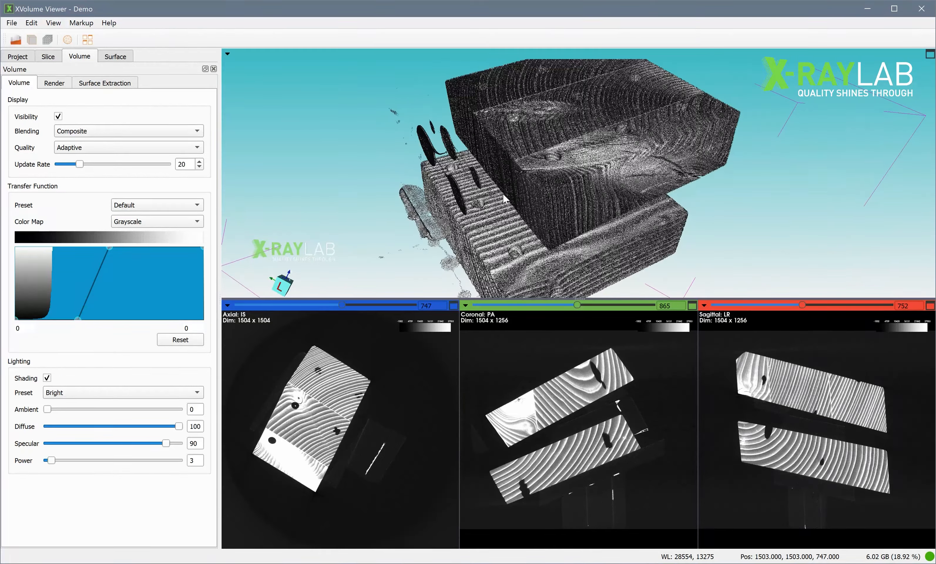
left_click(109, 151)
left_click(106, 173)
mouse_move(553, 237)
left_mouse_down()
mouse_move(494, 234)
mouse_move(582, 241)
mouse_move(554, 222)
mouse_move(567, 241)
mouse_move(556, 230)
left_mouse_up()
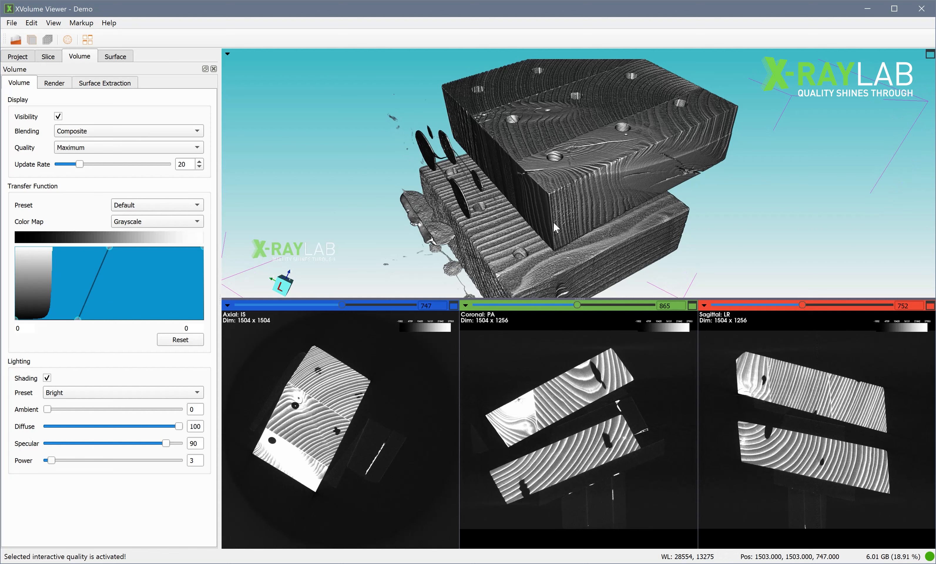
Return the volume's display quality to Adaptive.
left_click(118, 147)
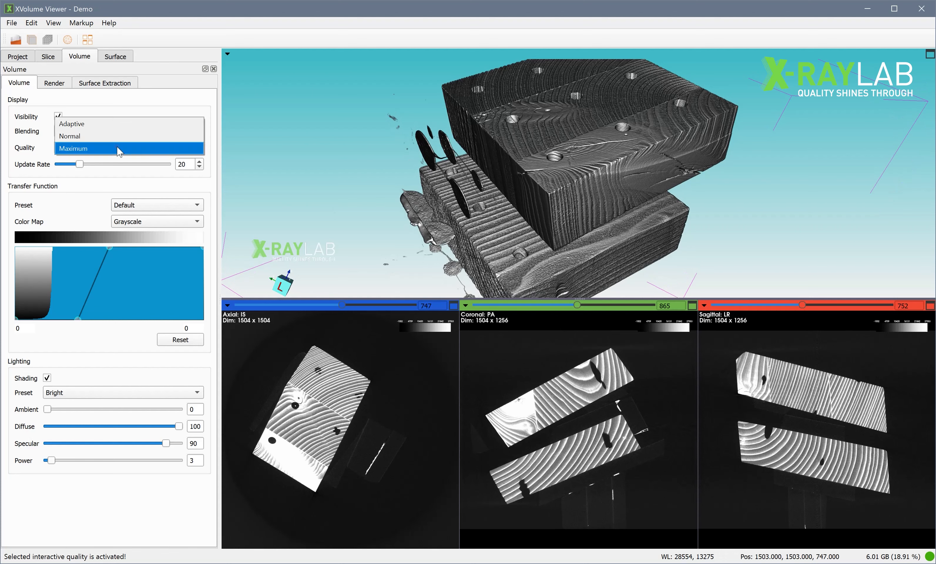
left_click(124, 125)
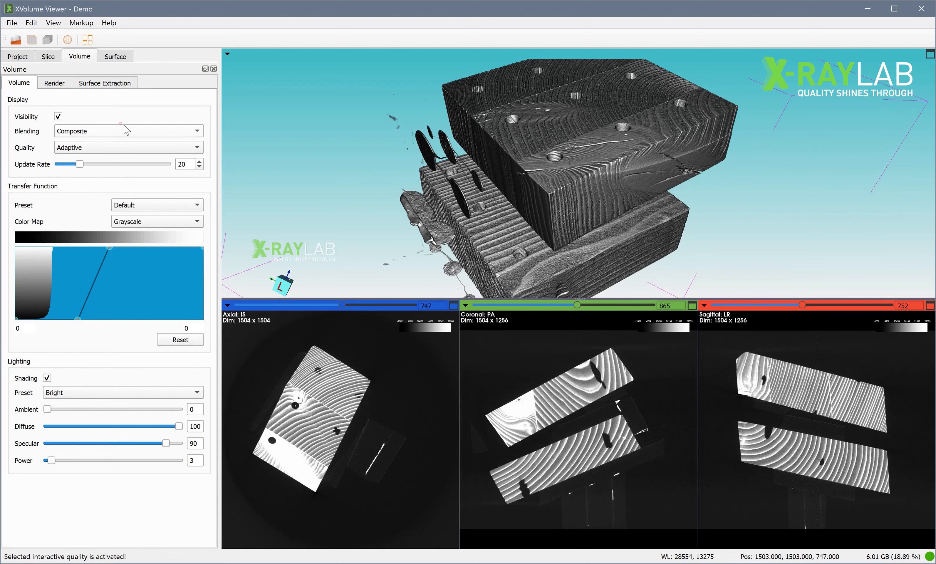
left_click_drag(468, 190, 510, 221)
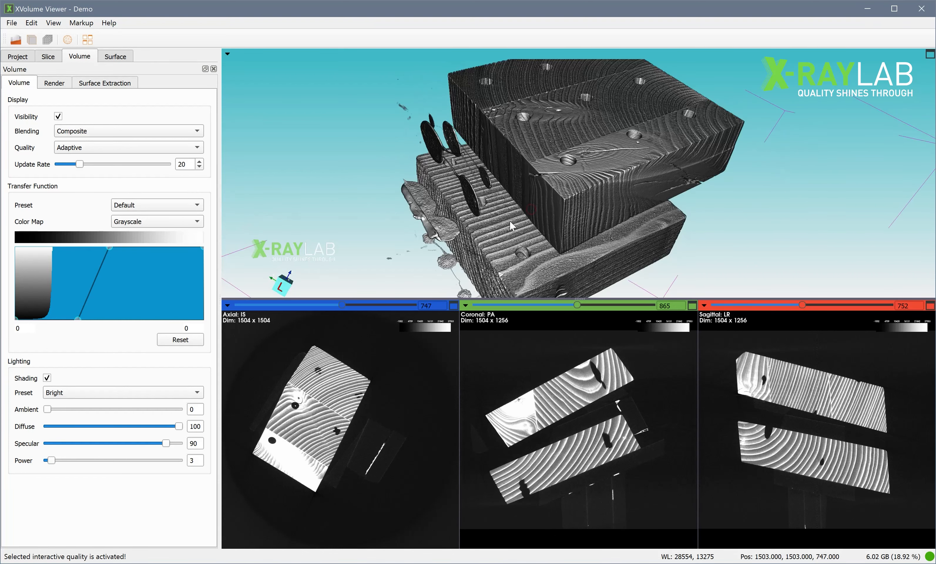
Apply the CT Bone (with Gradient) transfer function preset and reshape its opacity curve by moving two of its control points.
left_click(184, 207)
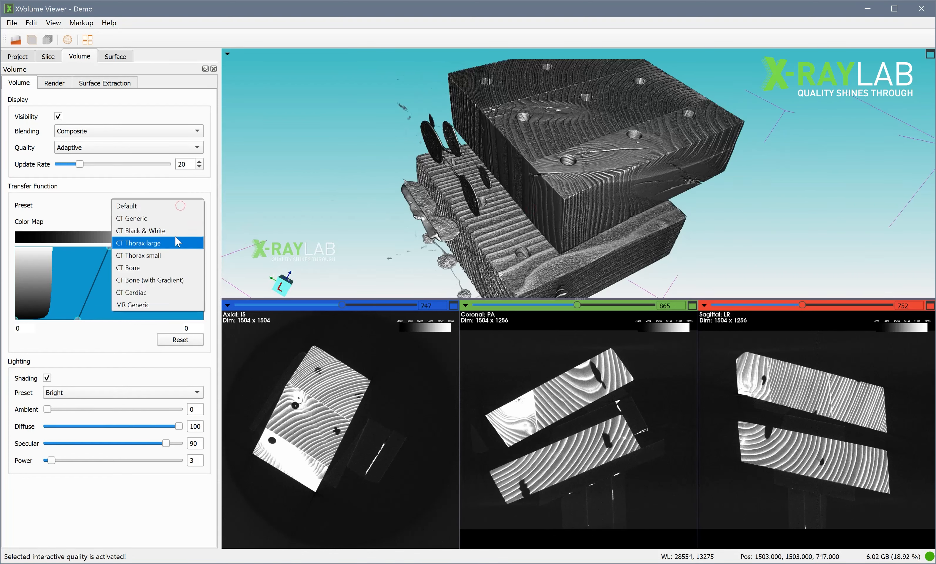
left_click(180, 280)
left_click_drag(560, 214, 478, 217)
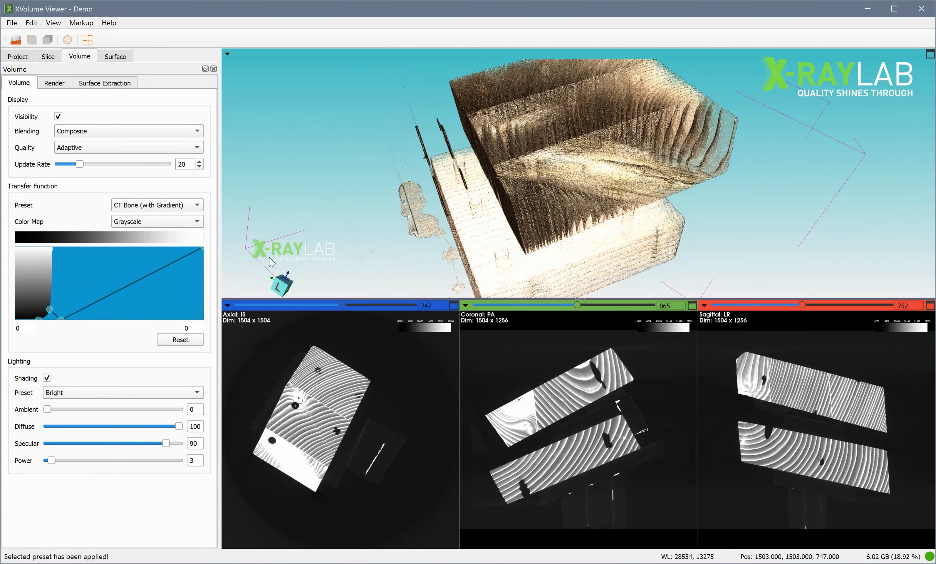
left_click_drag(61, 318, 115, 326)
left_click_drag(50, 308, 70, 286)
left_click_drag(583, 224, 551, 215)
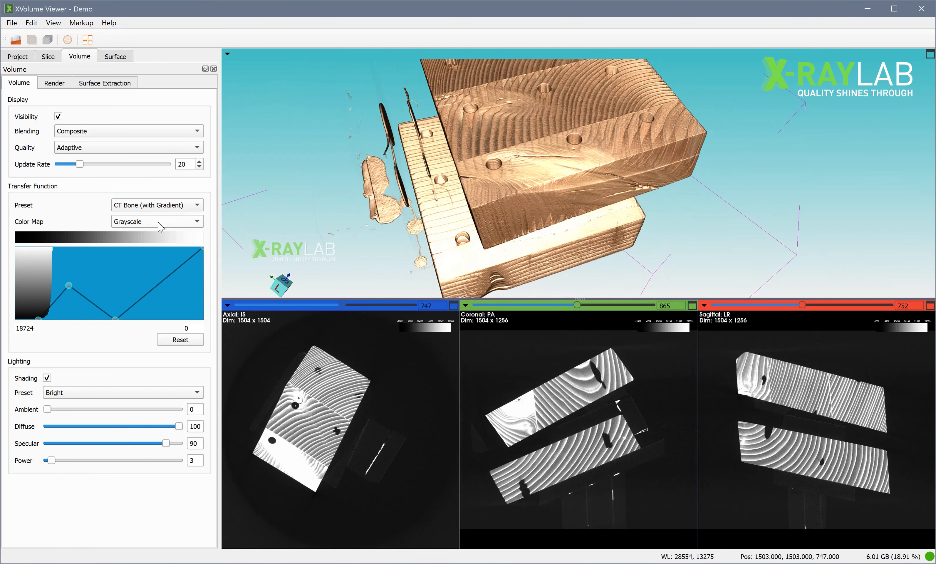
Apply the CT Thorax large transfer function preset and raise the middle opacity control point to about 35006.
left_click(164, 205)
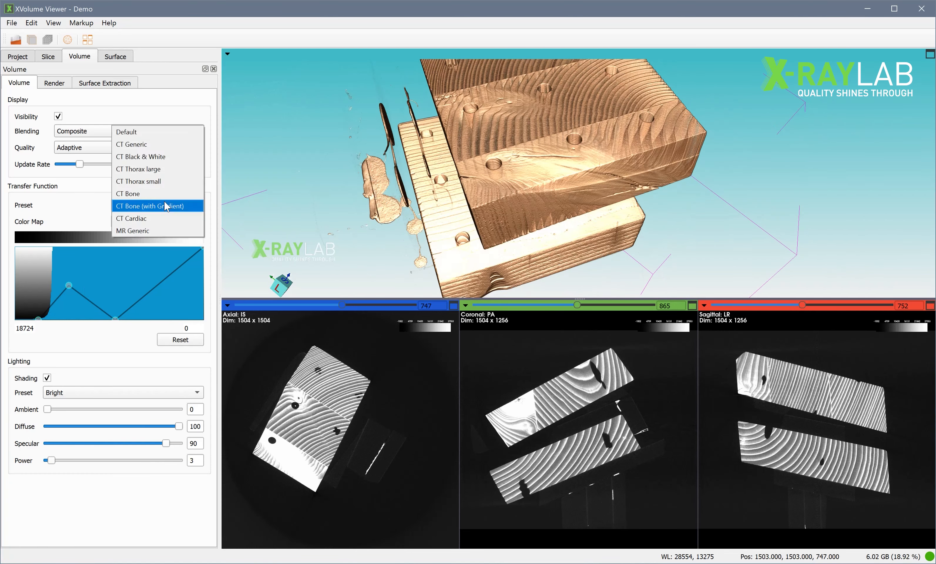
left_click(168, 175)
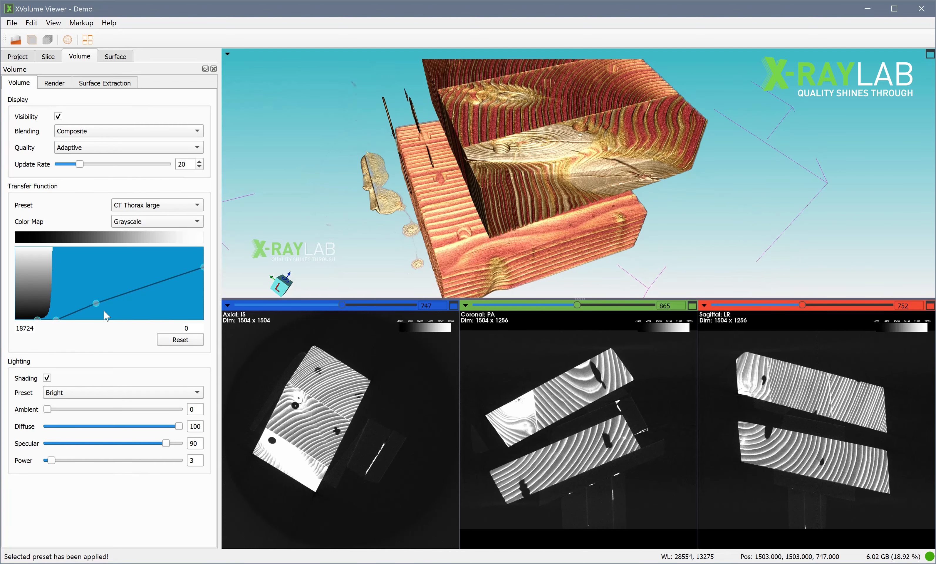
left_click_drag(97, 303, 115, 269)
left_click_drag(516, 189, 641, 214)
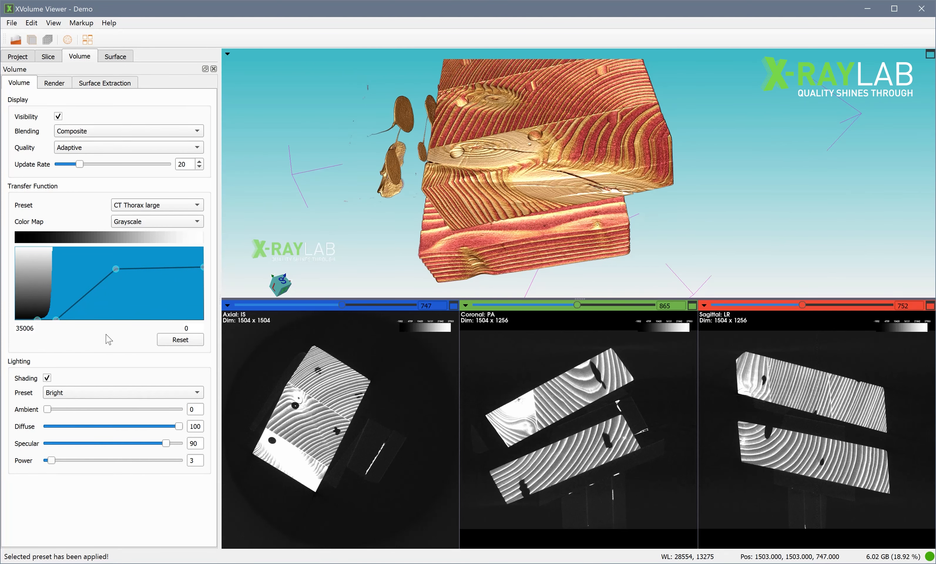
Apply the Smooth lighting preset to the volume and rotate the model to check the shading.
left_click(108, 394)
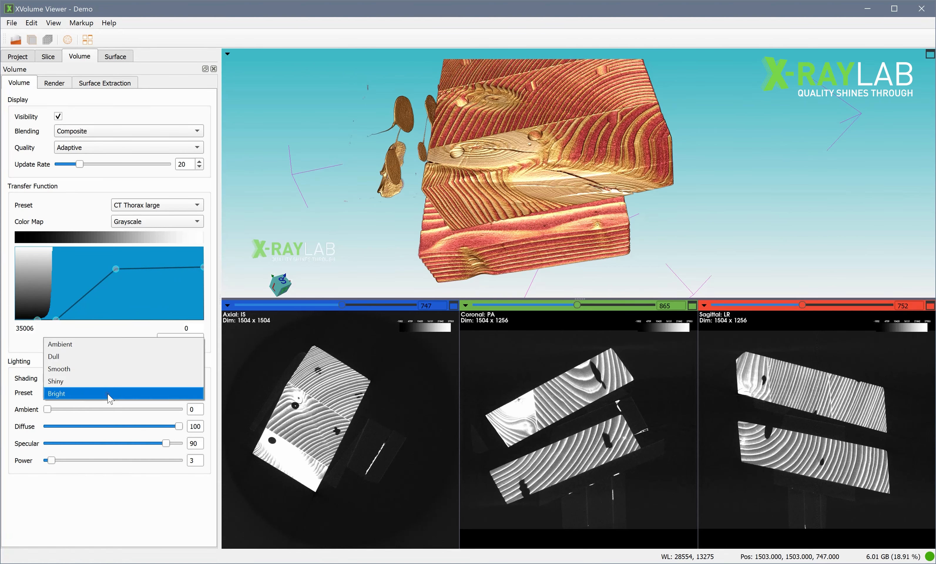
left_click(108, 376)
left_click_drag(525, 213, 539, 207)
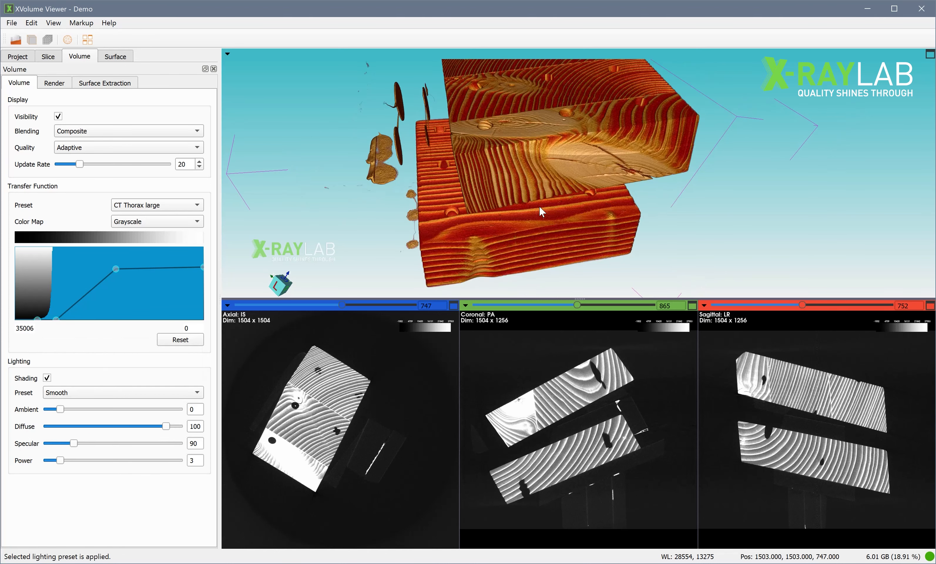
Switch the volume's lighting preset back to Bright.
left_click(114, 392)
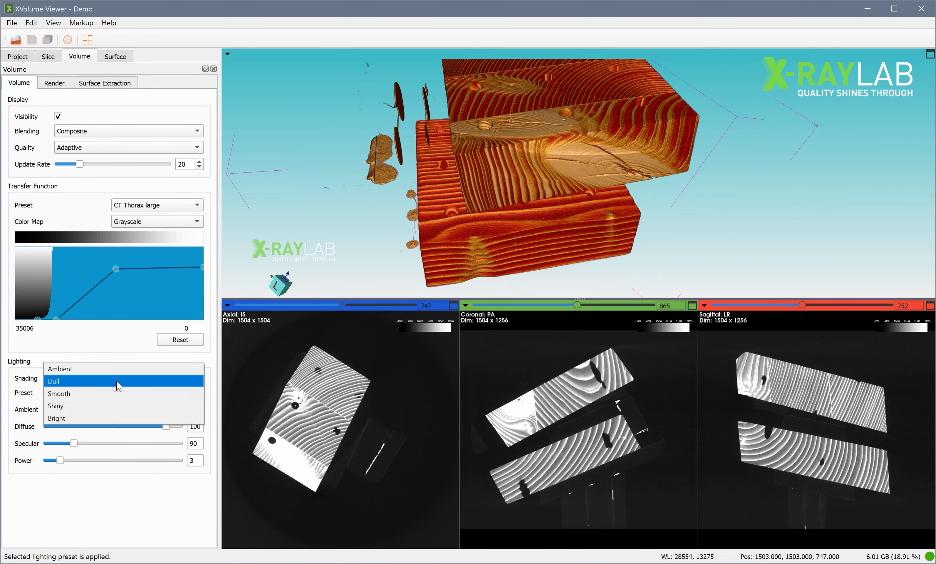
left_click(113, 418)
left_click_drag(518, 203, 523, 226)
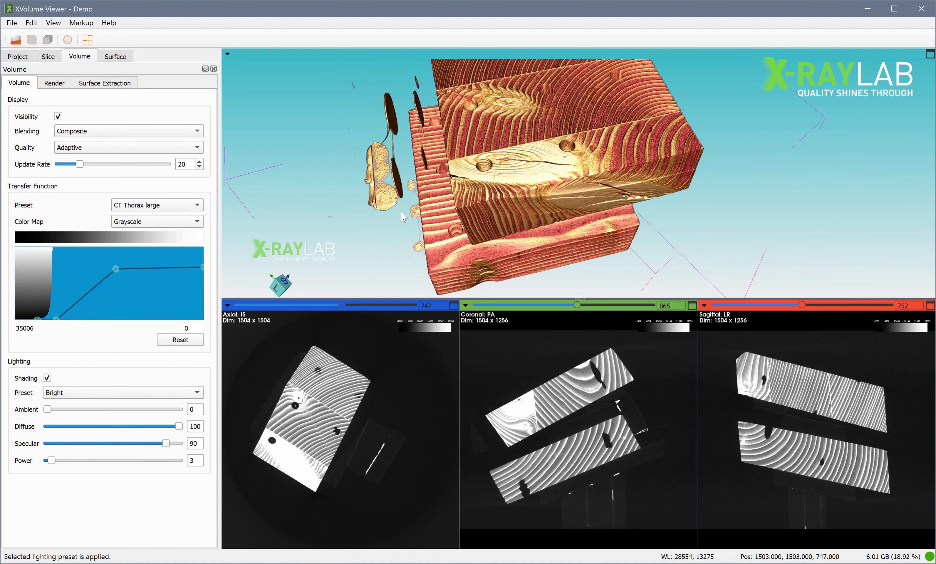
Switch the volume's blending to Isosurface and lower its iso threshold to 13432.
left_click(145, 131)
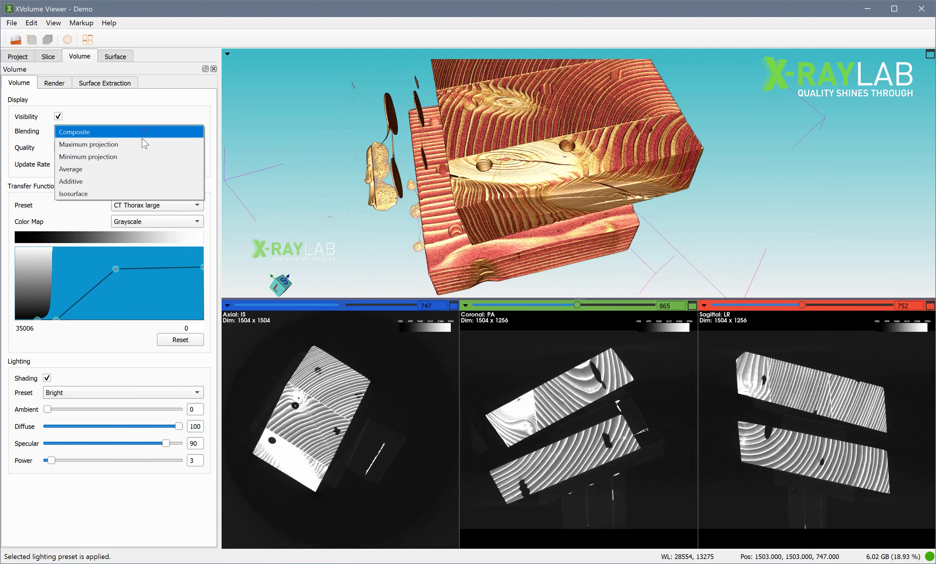
left_click(132, 193)
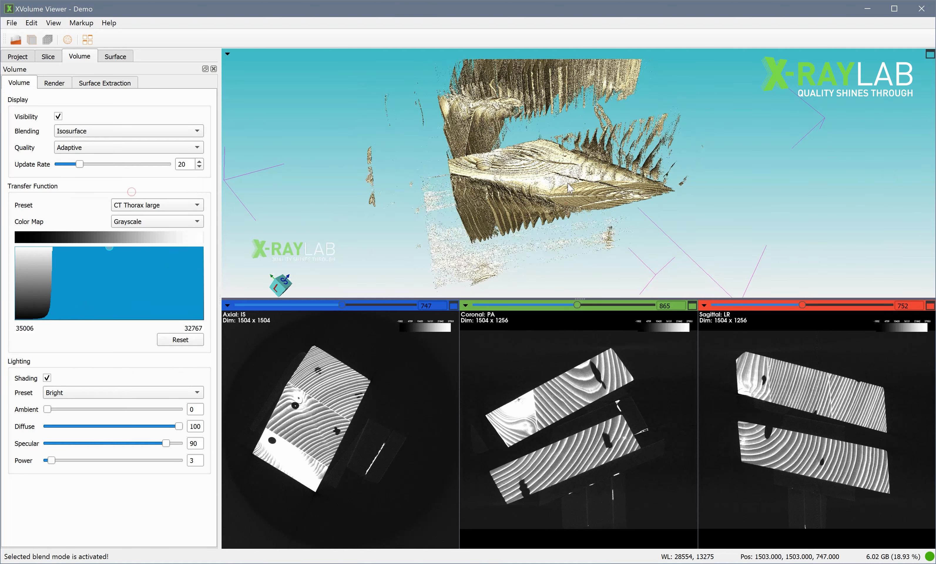
left_click_drag(110, 247, 53, 247)
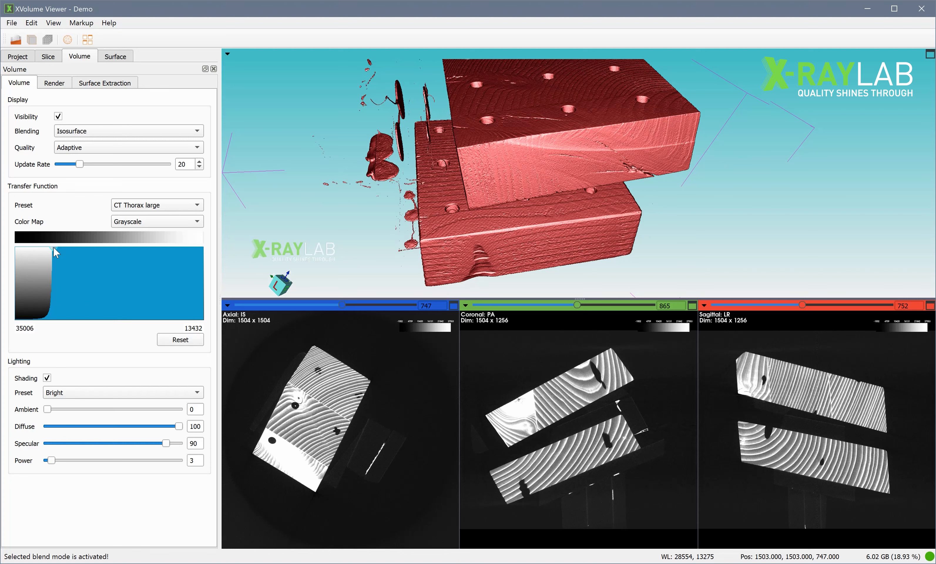
Apply the CT Bone (with Gradient) transfer function preset and inspect the isosurface from another angle and up close.
left_click(166, 204)
left_click(162, 243)
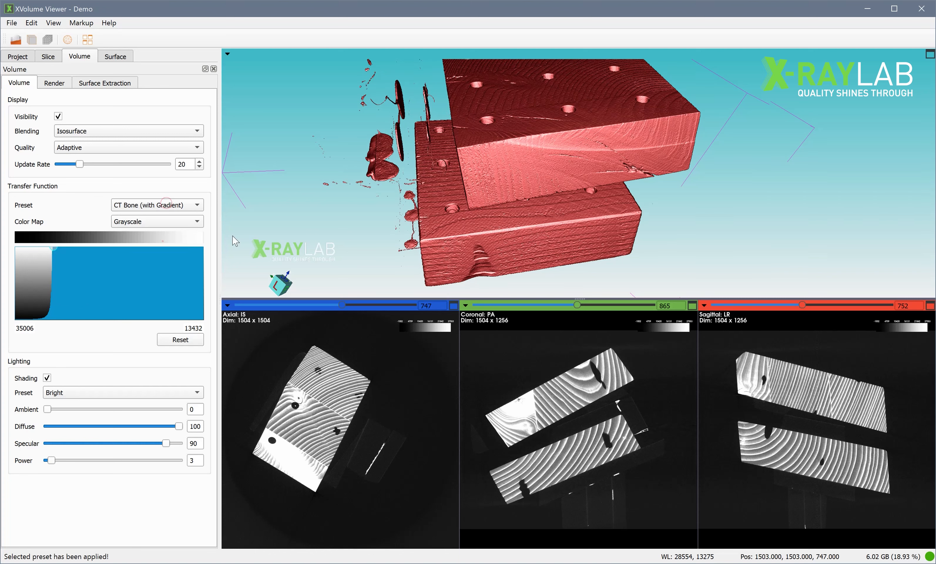
left_click_drag(534, 220, 552, 189)
scroll(553, 189, "down", 1)
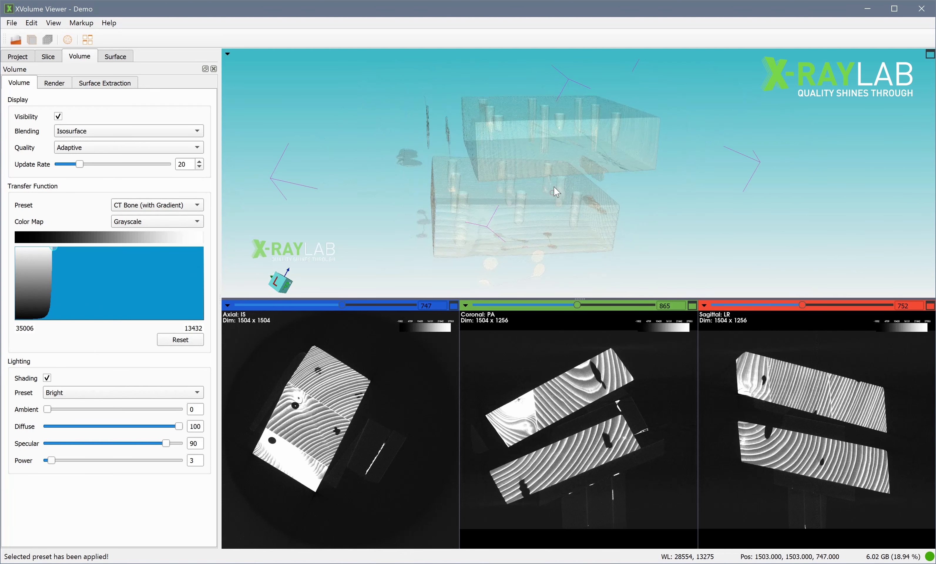
scroll(495, 215, "up", 2)
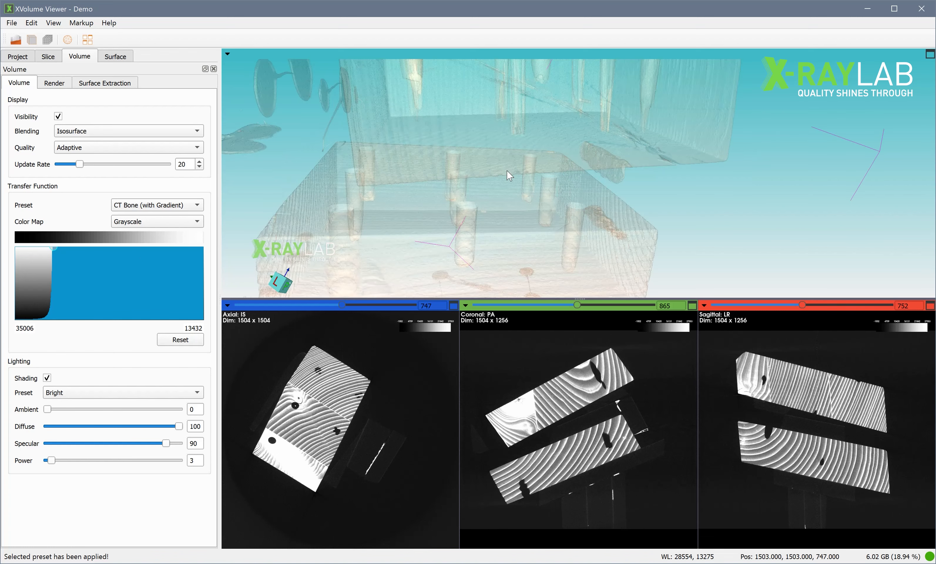
Apply the Default transfer function preset to the isosurface and rotate the model.
left_click(169, 211)
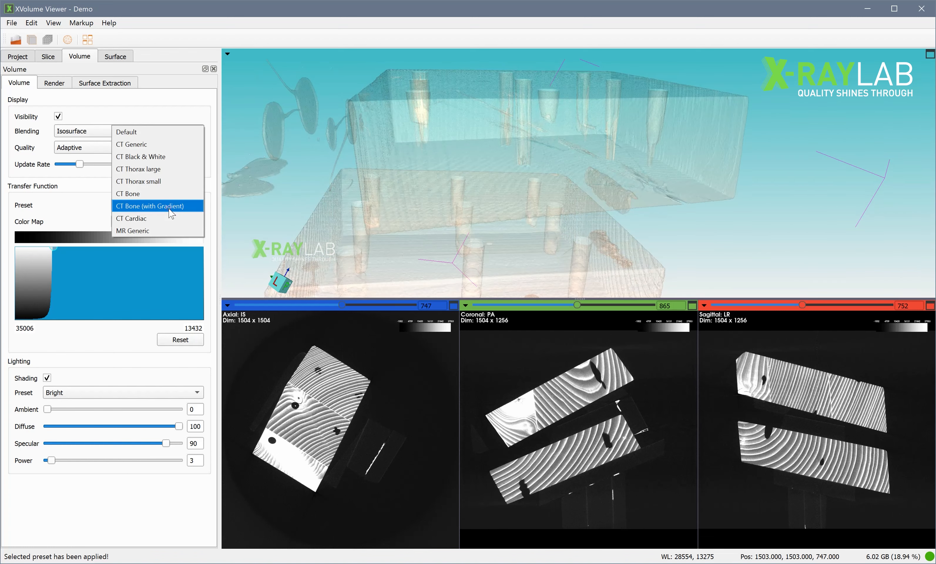
left_click(171, 132)
mouse_move(567, 180)
left_mouse_down()
mouse_move(560, 161)
mouse_move(553, 177)
left_mouse_up()
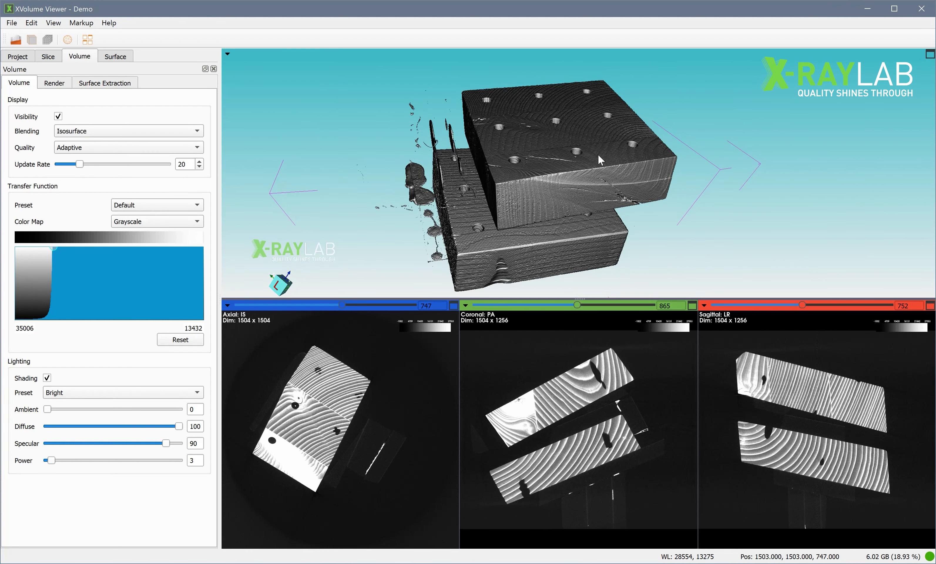
Try the 3D view's camera tools, tilt the model to show its upper face and zoom in slightly.
left_click(227, 53)
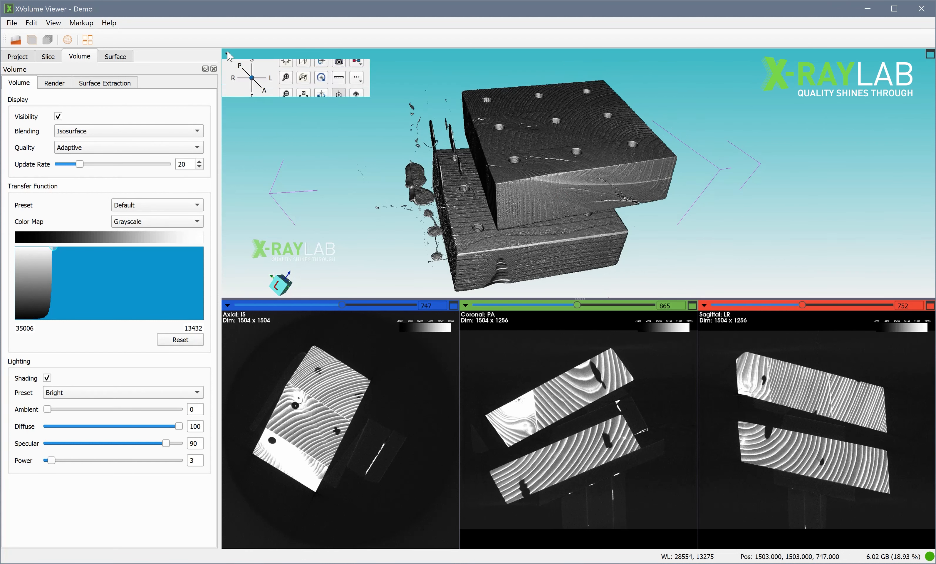
left_click(308, 81)
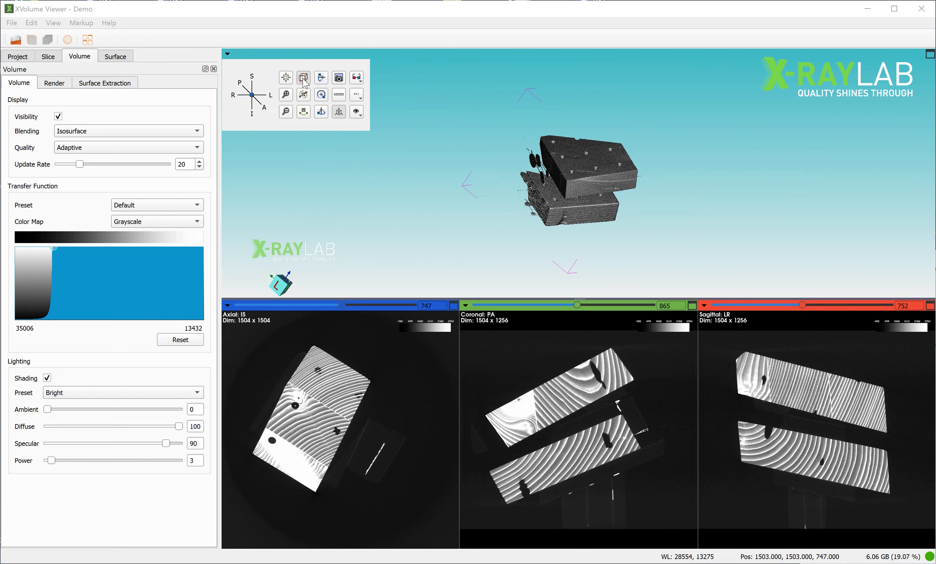
left_click_drag(437, 190, 468, 219)
mouse_move(227, 53)
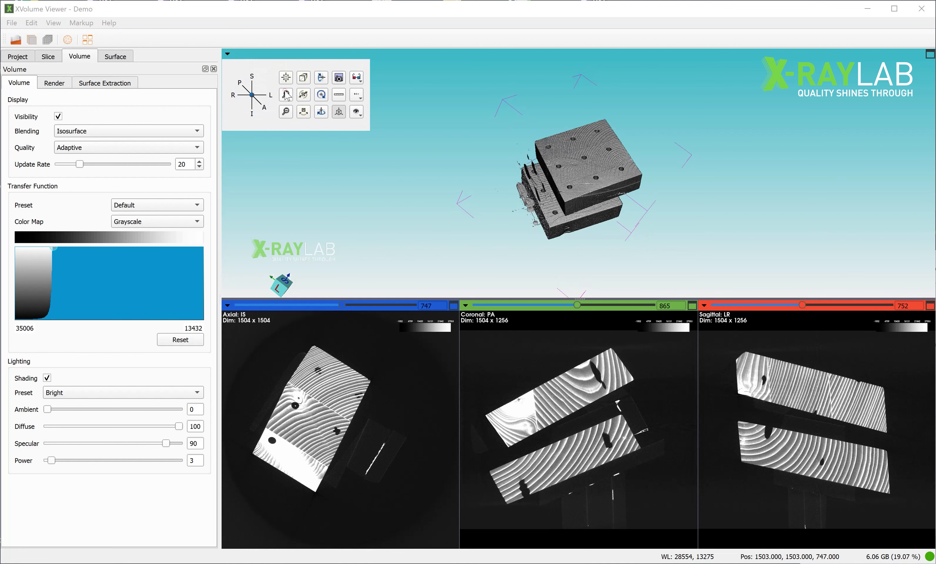
left_click(287, 96)
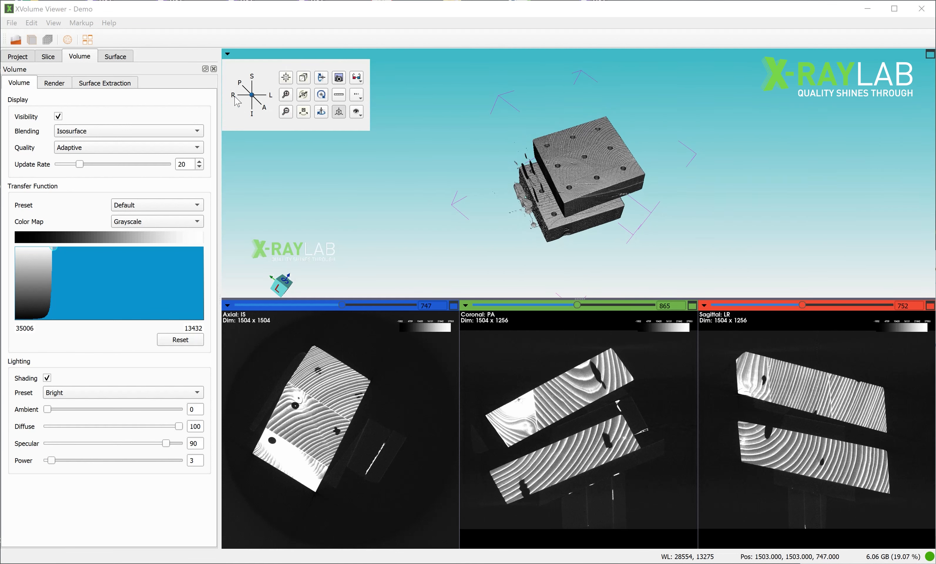
Show the scale rulers in the 3D view and check them at different zoom levels.
left_click(338, 99)
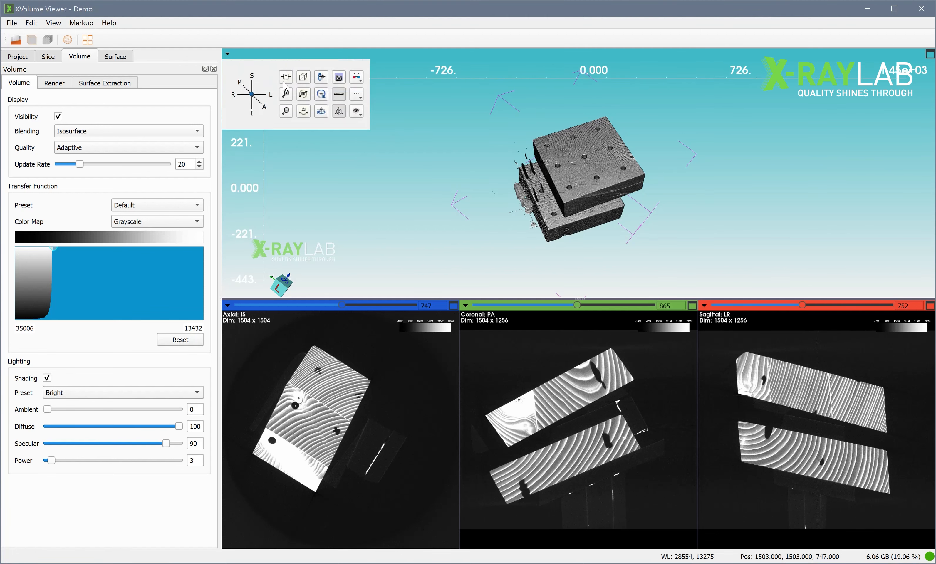
scroll(485, 205, "up", 4)
scroll(427, 183, "down", 2)
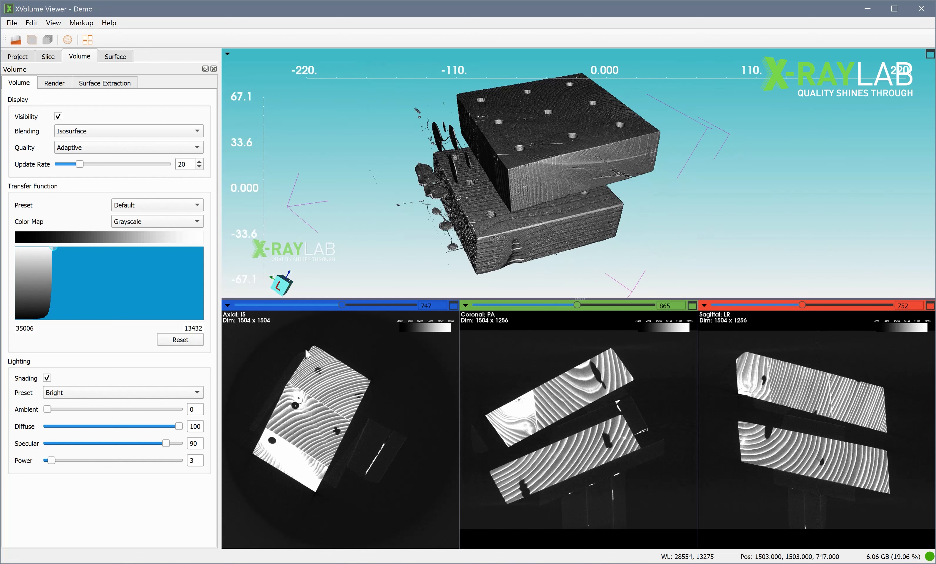
Examine the flip, interpolation and visibility options of the axial slice view without changing them.
mouse_move(227, 305)
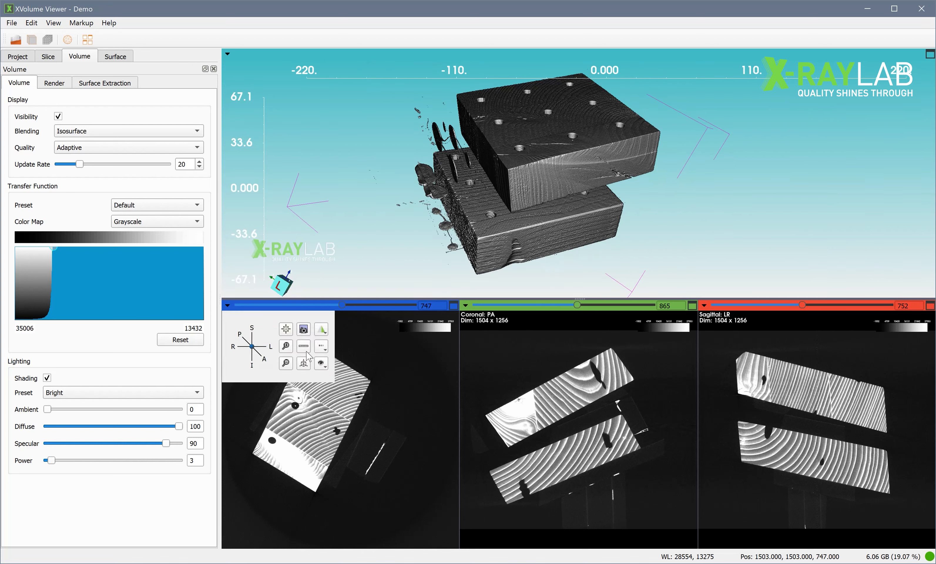
left_click(322, 330)
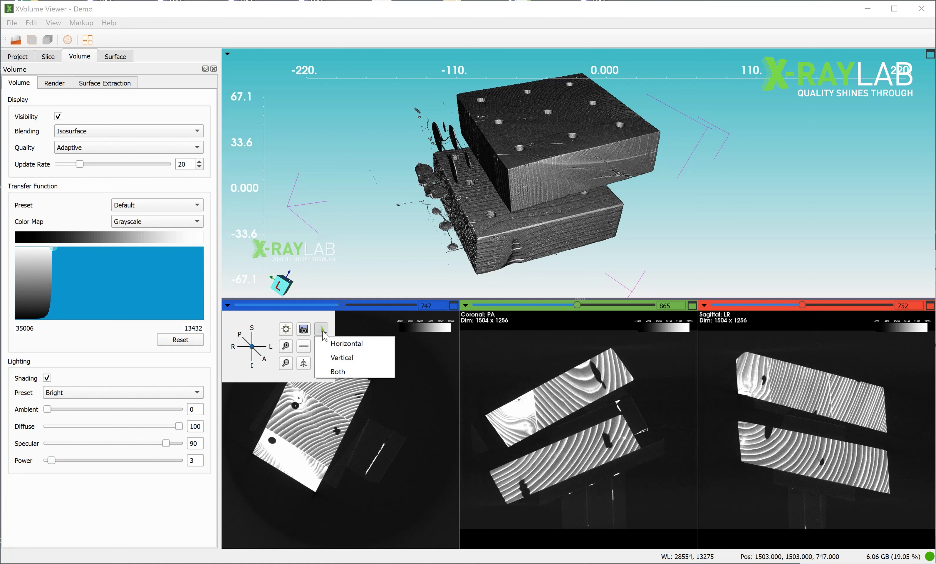
left_click(322, 330)
left_click(322, 347)
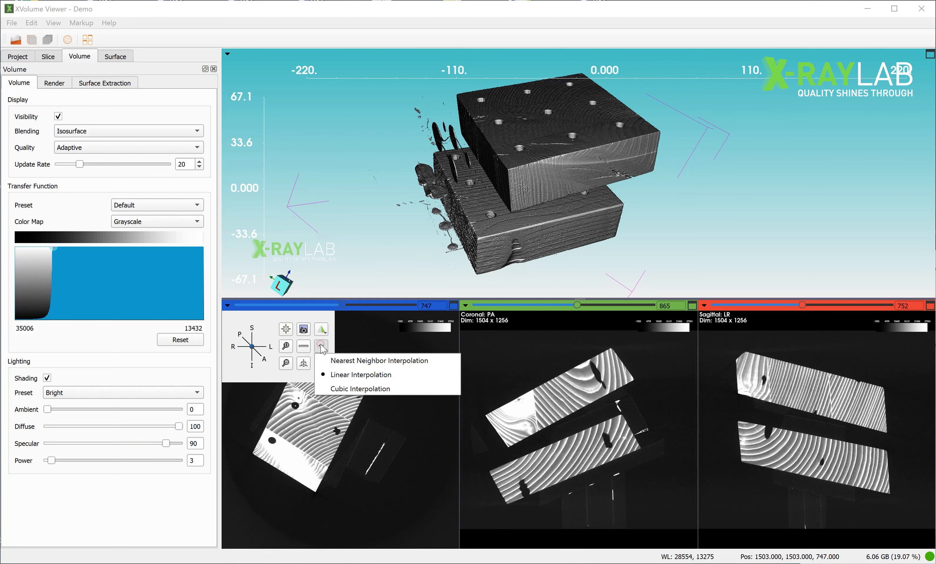
left_click(322, 361)
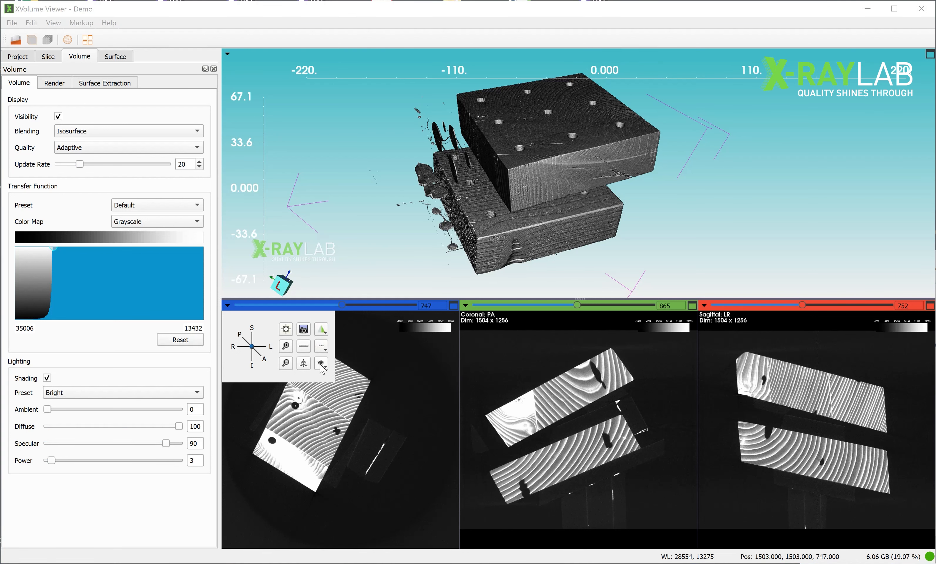
left_click(323, 366)
left_click(322, 366)
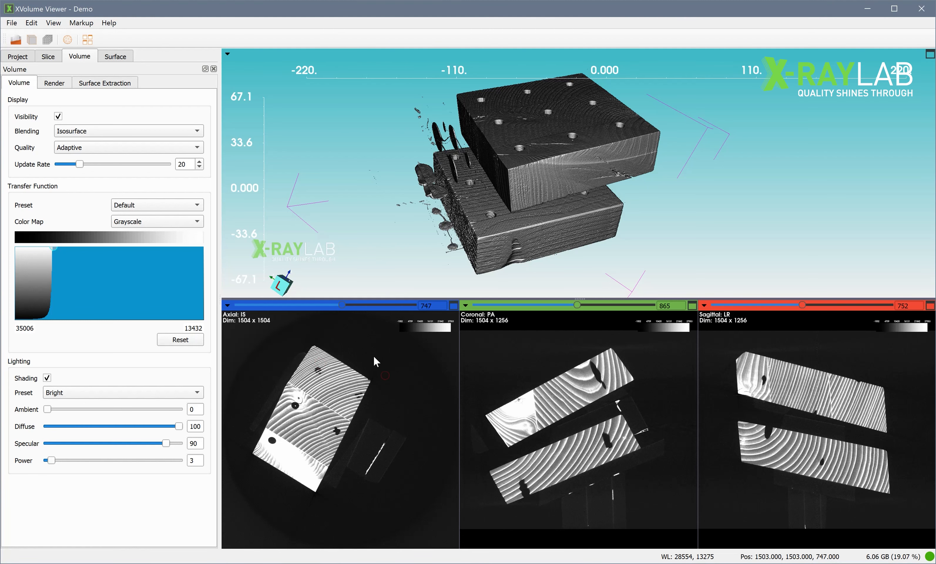
left_click_drag(479, 223, 481, 212)
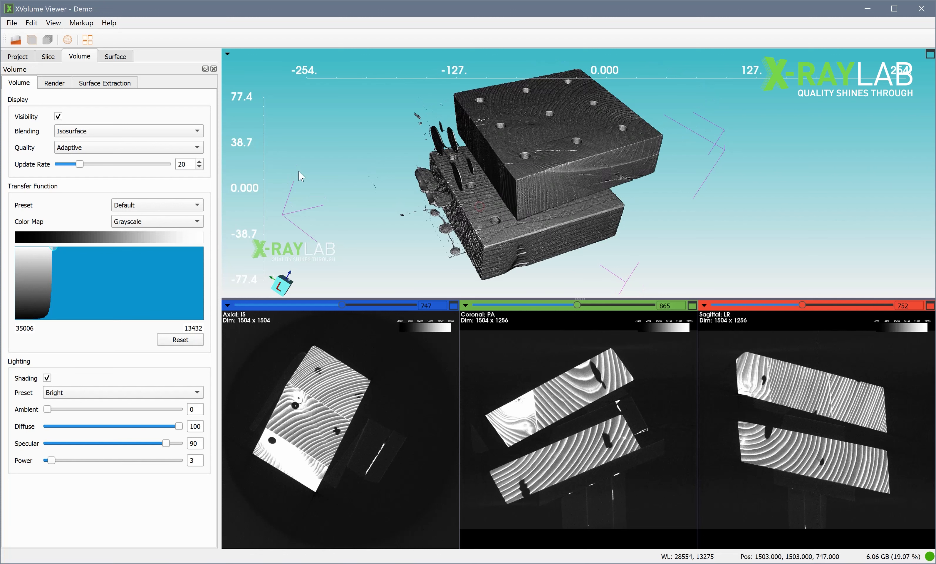
Resample the Volume_Holz.raw volume to 50% in the project tree.
left_click(20, 59)
mouse_move(300, 172)
left_mouse_down()
mouse_move(301, 182)
mouse_move(298, 168)
left_mouse_up()
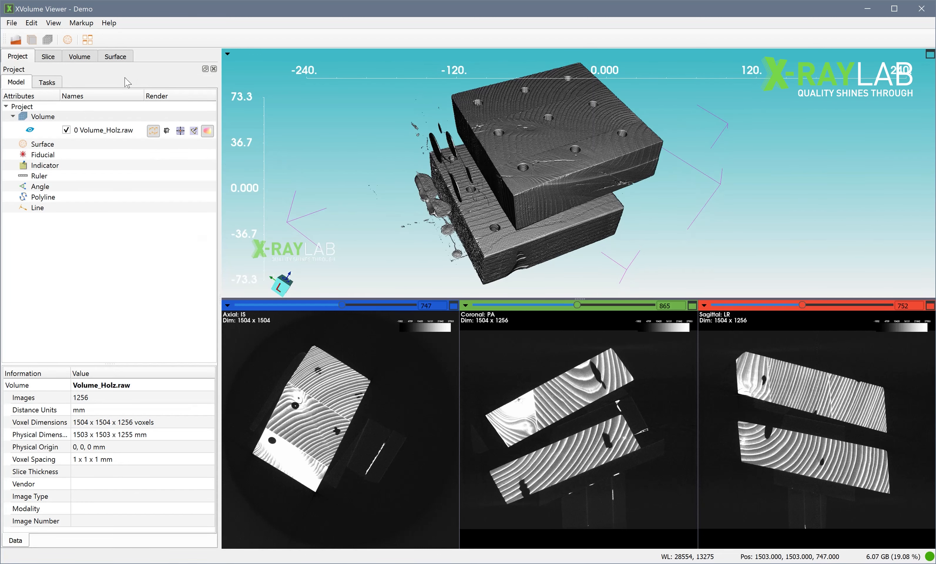
left_click(81, 57)
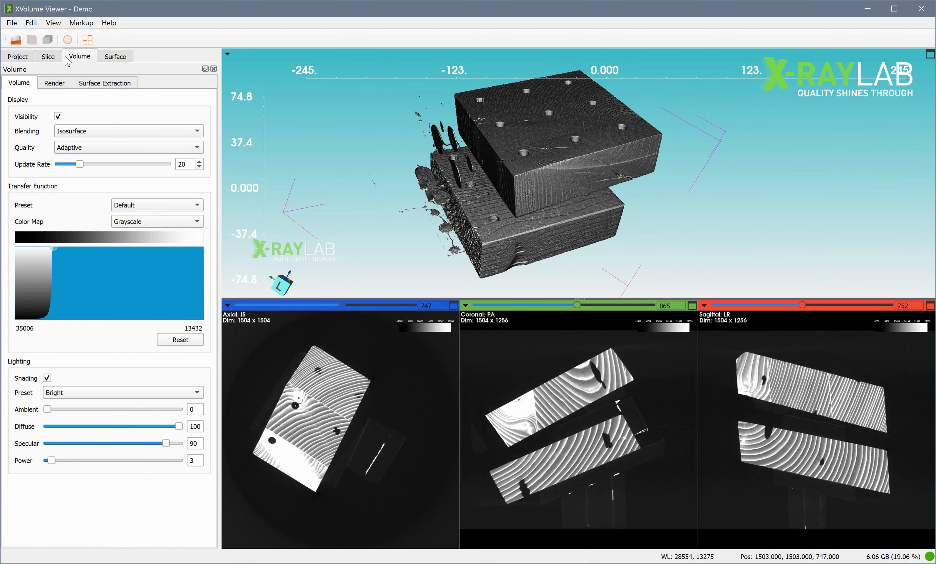
left_click(23, 57)
right_click(102, 131)
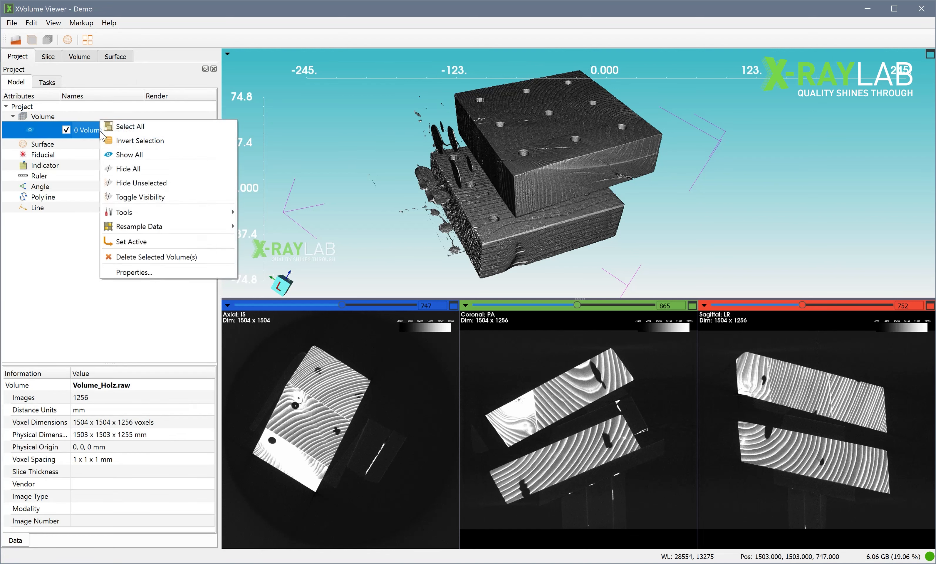
mouse_move(165, 228)
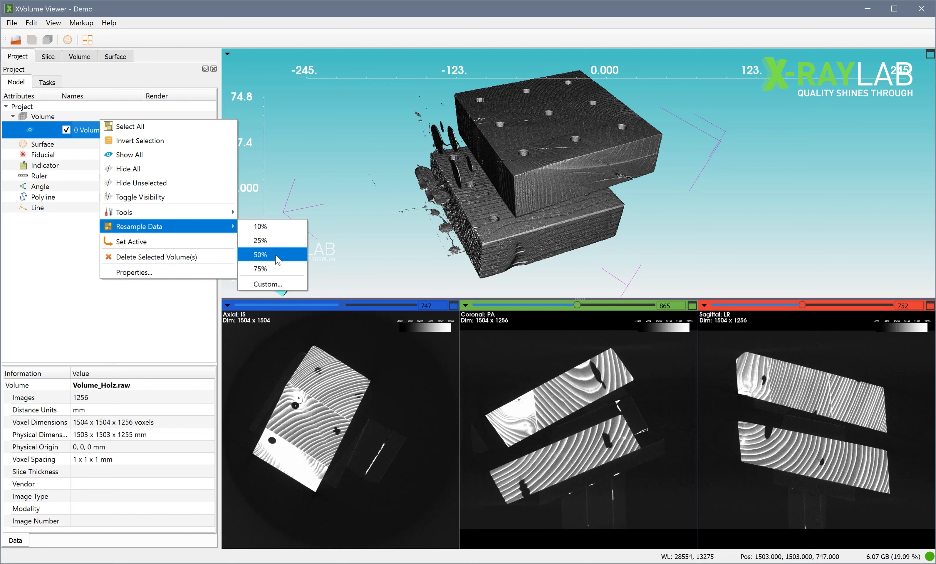
left_click(261, 254)
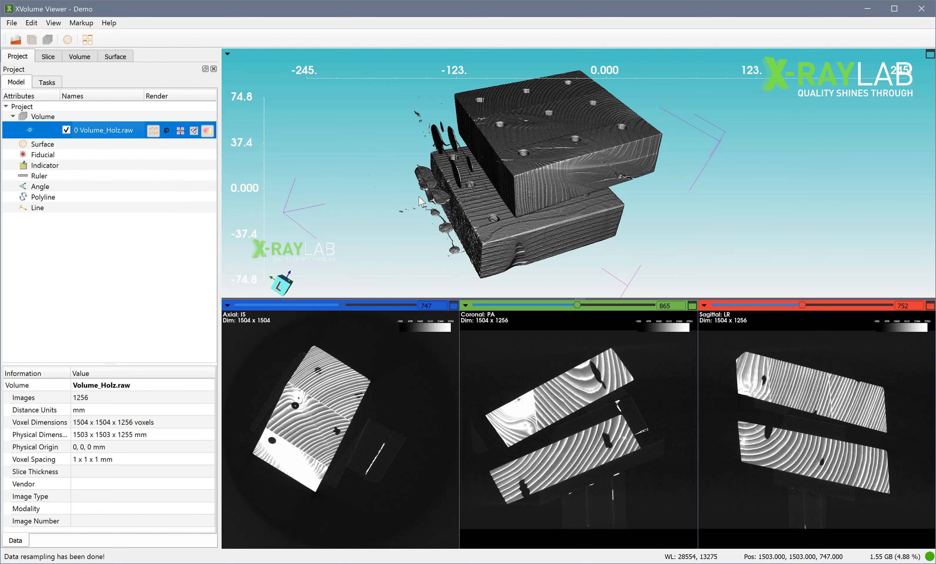
Rotate and zoom the 3D view to examine the surface detail of the resampled wood blocks.
left_click_drag(567, 226, 599, 241)
scroll(566, 241, "up", 5)
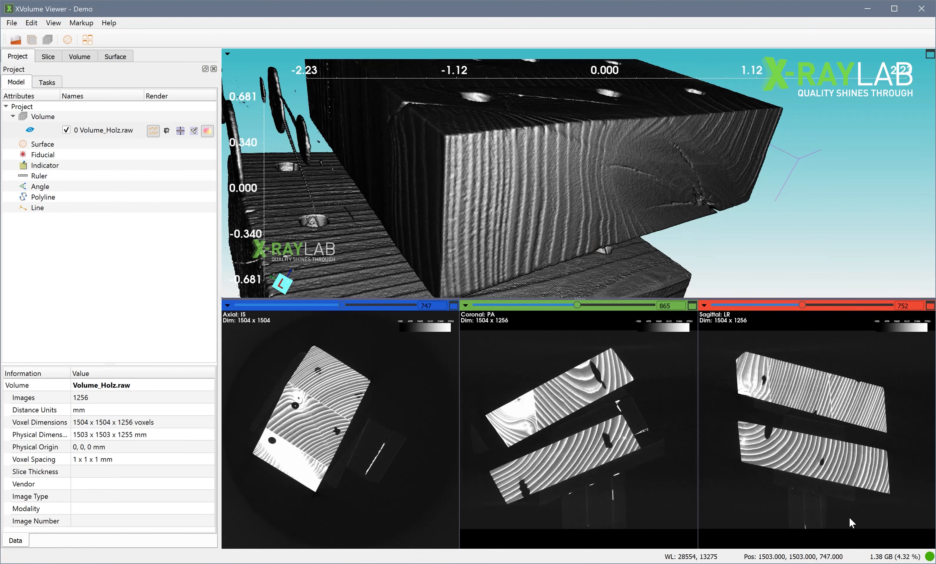
mouse_move(517, 199)
left_mouse_down()
mouse_move(521, 217)
mouse_move(537, 219)
mouse_move(507, 229)
mouse_move(506, 190)
left_mouse_up()
scroll(538, 219, "up", 3)
scroll(538, 219, "down", 2)
scroll(538, 220, "down", 5)
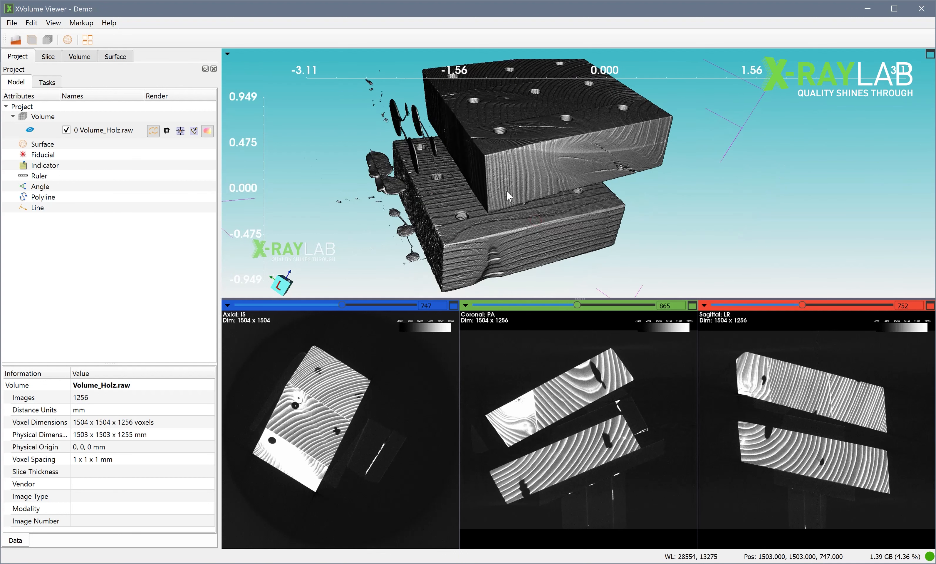
Turn on the live surface extraction preview and set its iso value to 13350.
left_click(77, 58)
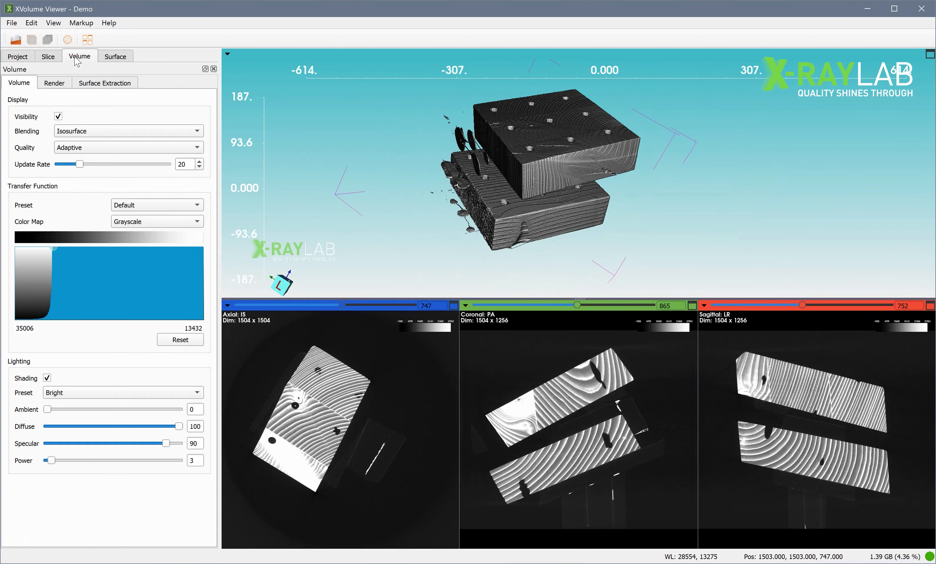
left_click(105, 83)
left_click(44, 117)
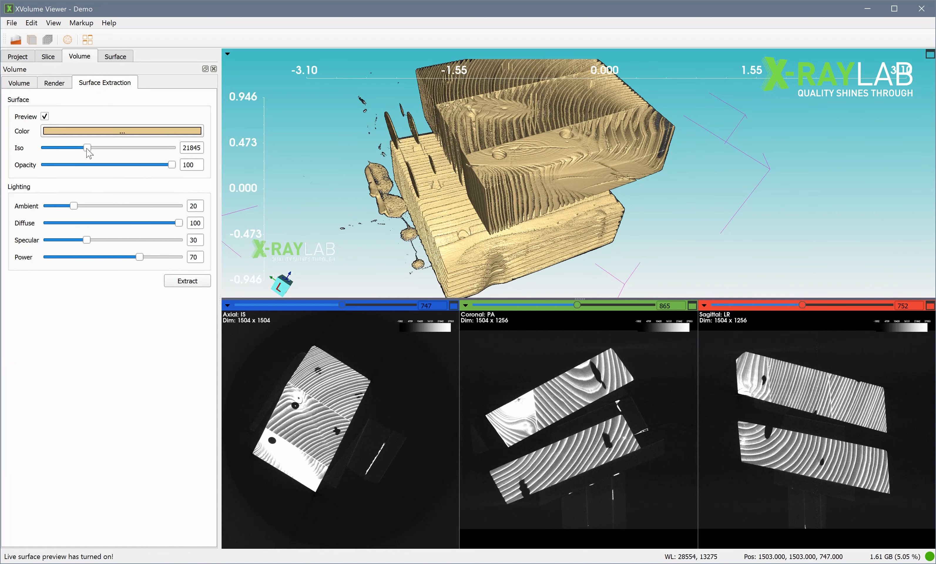
left_click_drag(87, 149, 71, 150)
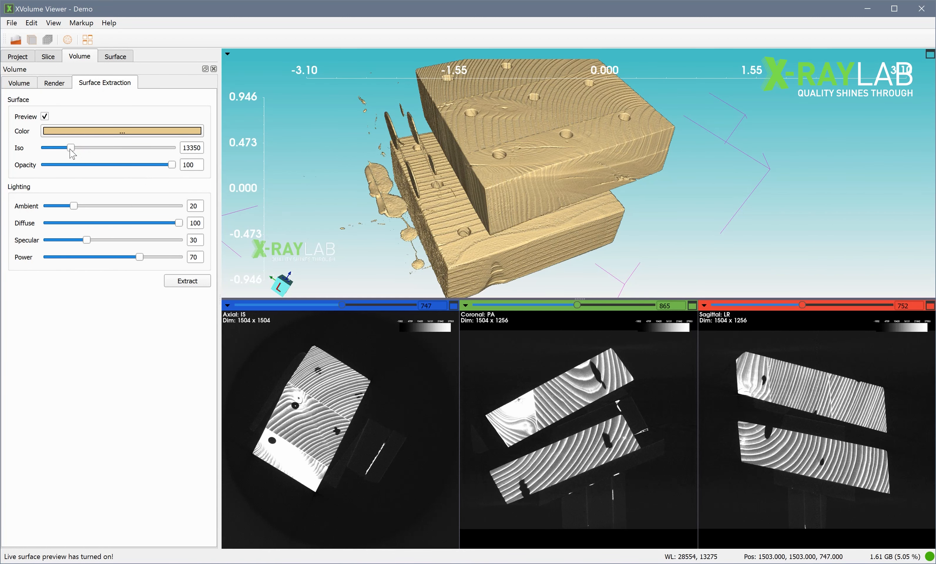
Extract the previewed surface from the volume and inspect the extracted model from several angles.
left_click_drag(464, 168, 454, 164)
left_click(177, 276)
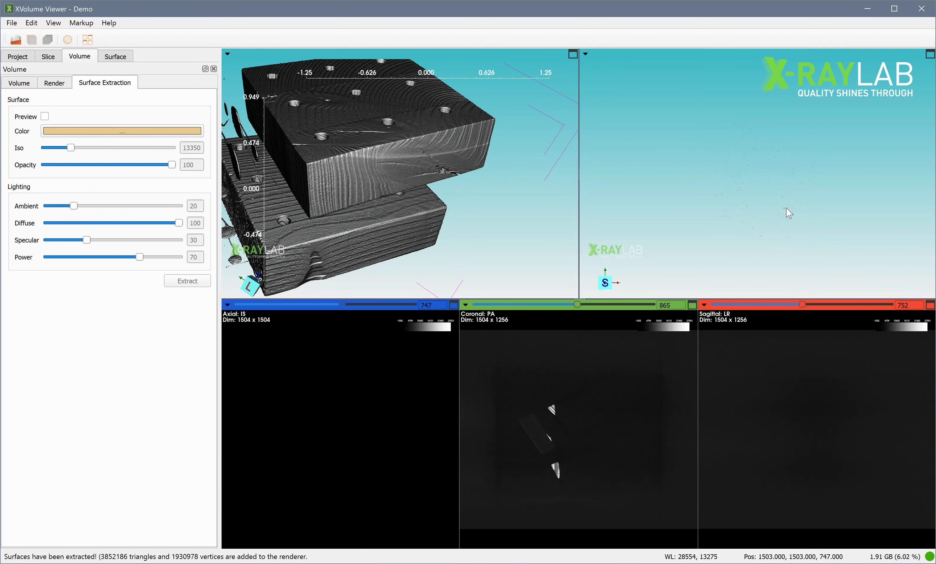
left_click_drag(785, 209, 819, 154)
scroll(809, 182, "up", 5)
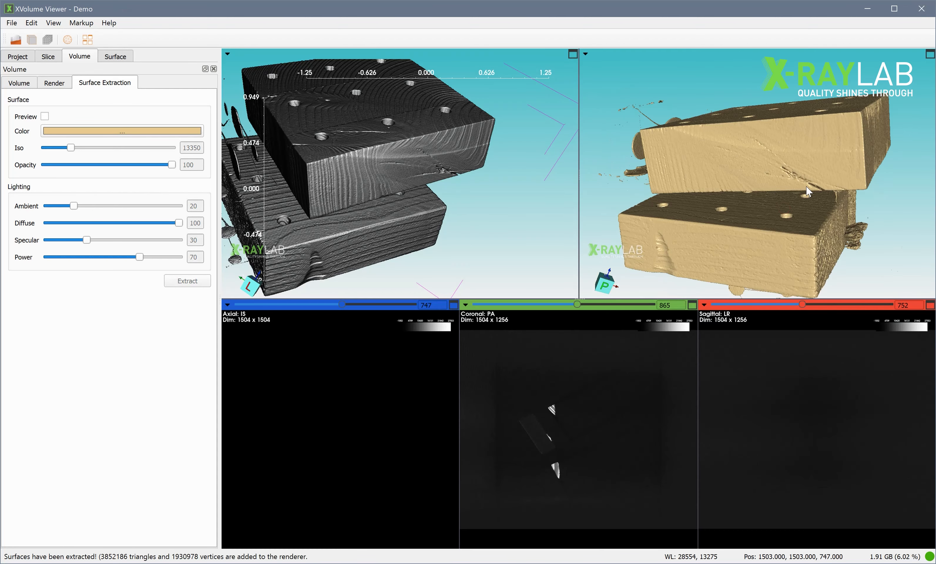
left_click_drag(807, 193, 724, 206)
scroll(445, 154, "down", 3)
scroll(446, 154, "up", 3)
scroll(787, 201, "down", 3)
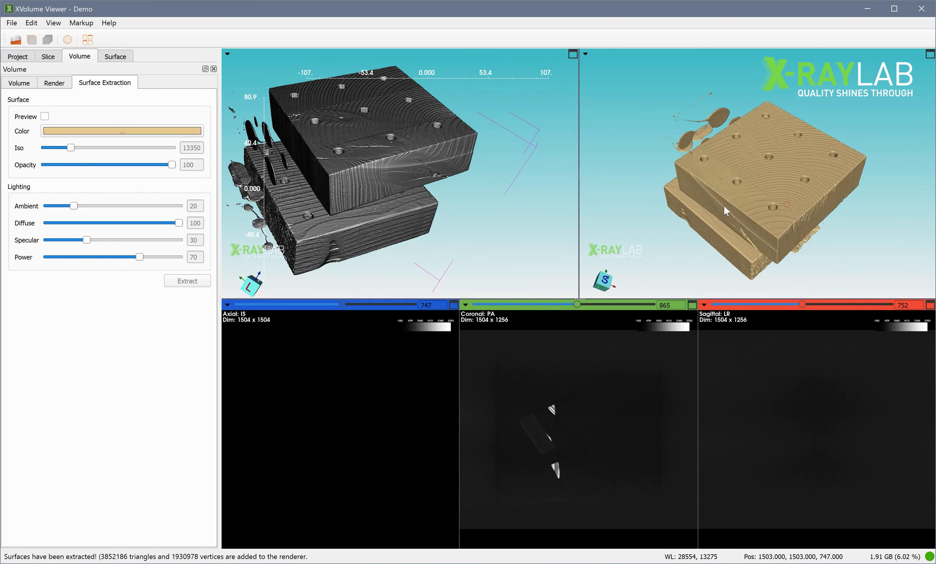
Draw the extracted surface as Wireframe and inspect its mesh up close.
left_click(123, 57)
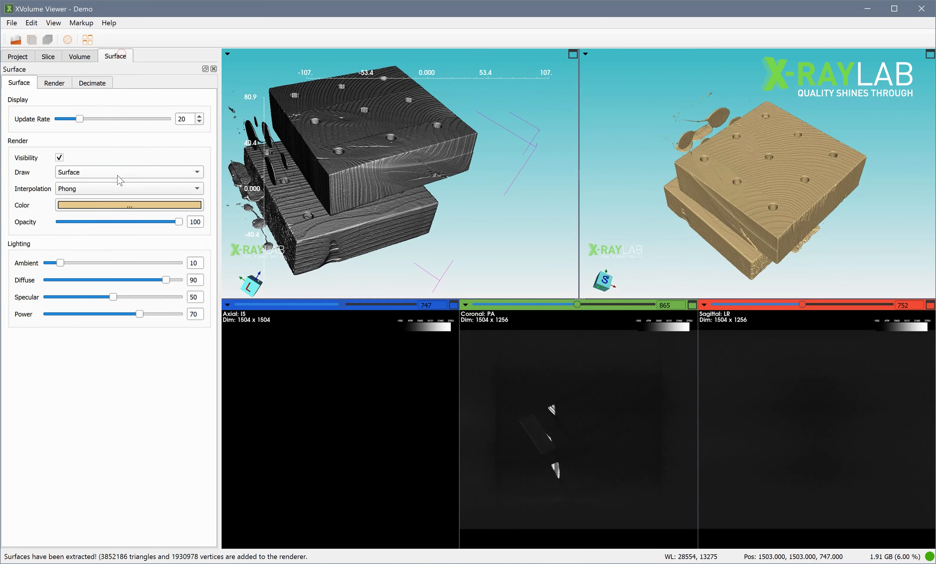
left_click(133, 175)
left_click(131, 185)
scroll(797, 220, "up", 10)
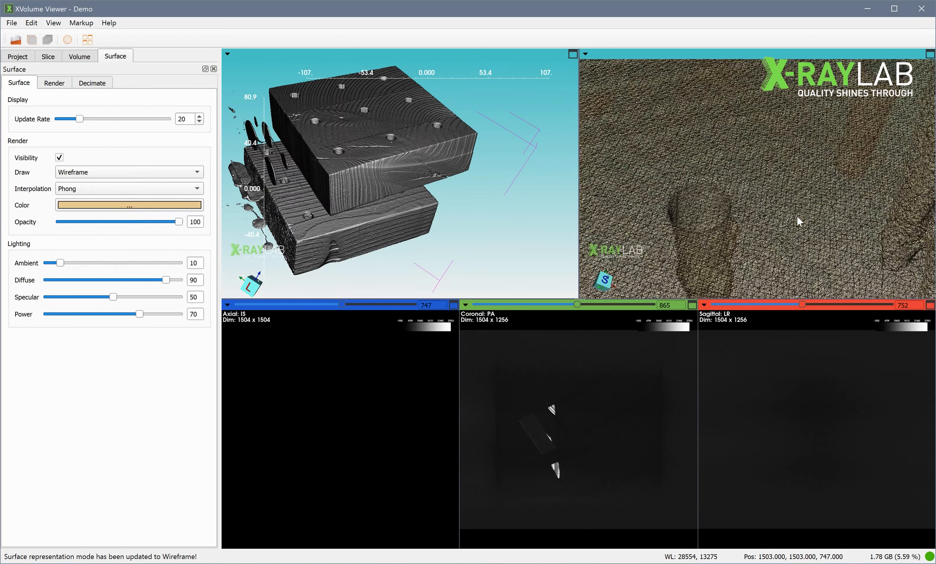
Return the extracted model's draw mode to Surface, open the decimation settings, and inspect the model up close and from afar.
left_click_drag(794, 222, 794, 190)
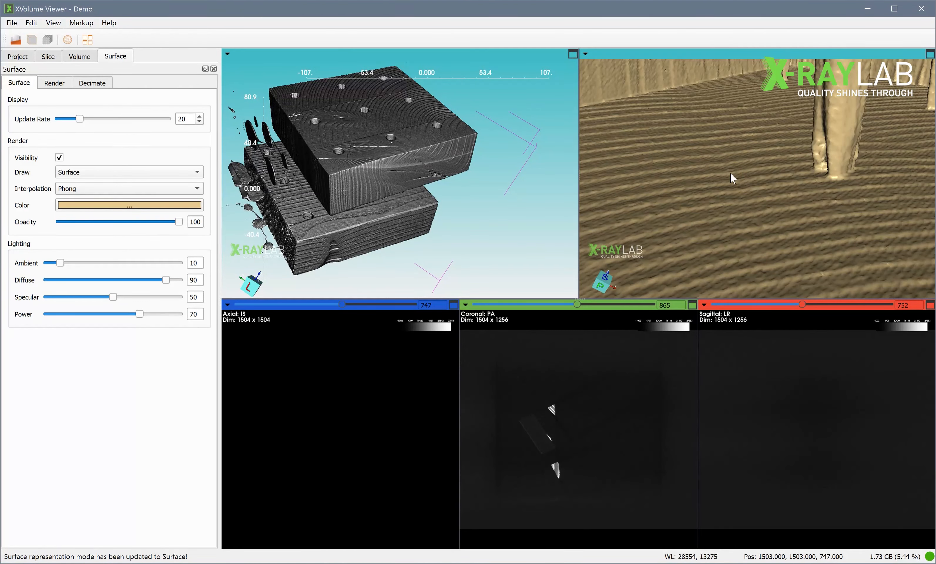
left_click(95, 82)
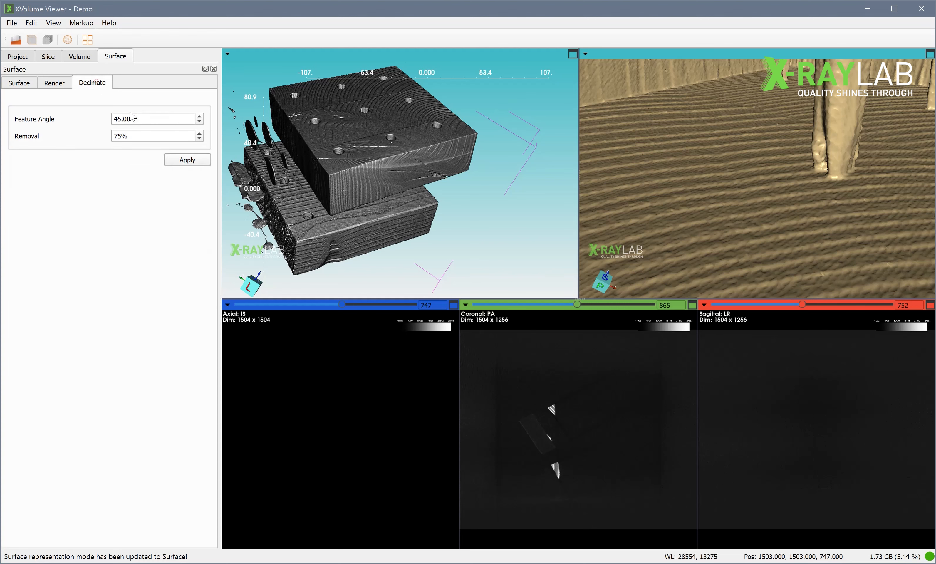
scroll(708, 186, "down", 5)
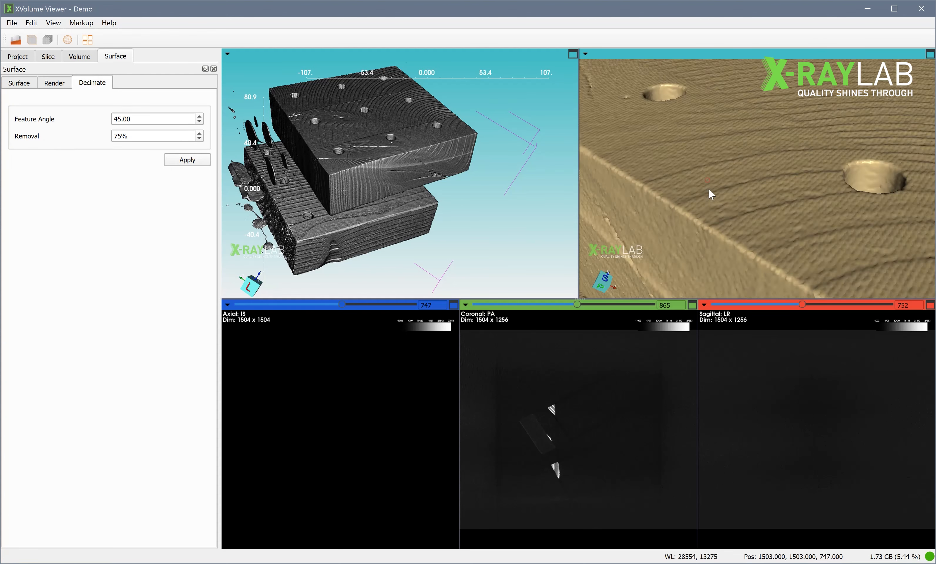
scroll(711, 192, "down", 10)
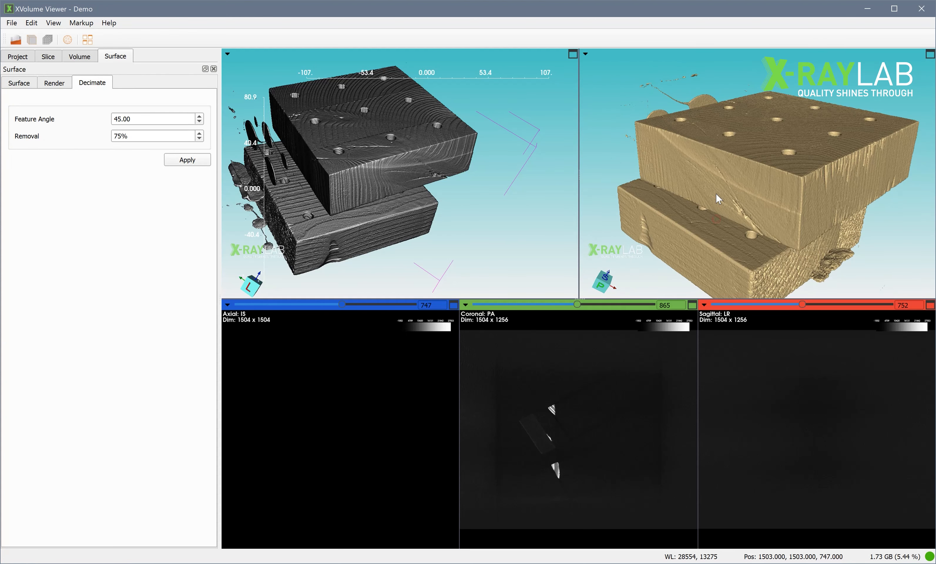
scroll(780, 199, "up", 6)
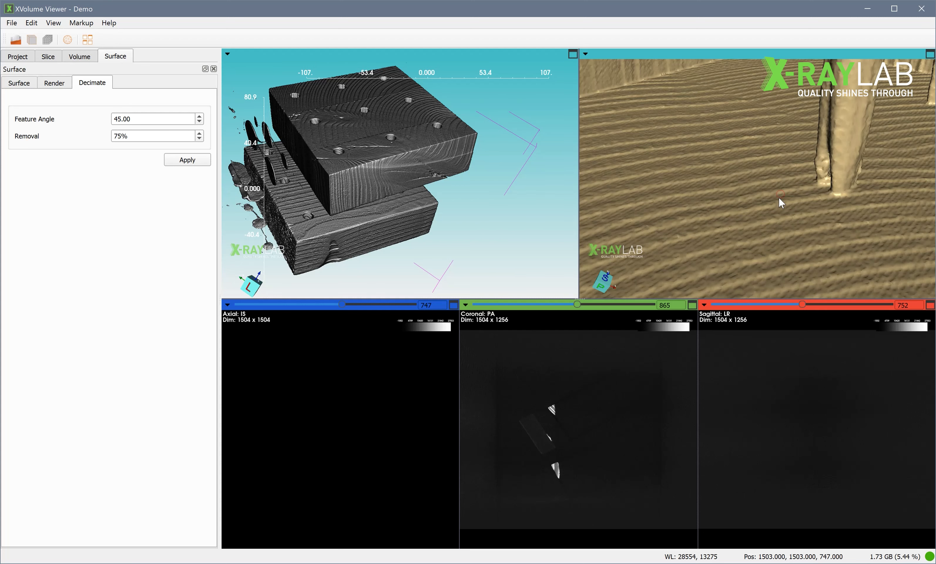
scroll(779, 197, "down", 4)
Show the crosshair in the slice views and reposition it inside the drilled wood block in the axial slice.
left_click(48, 56)
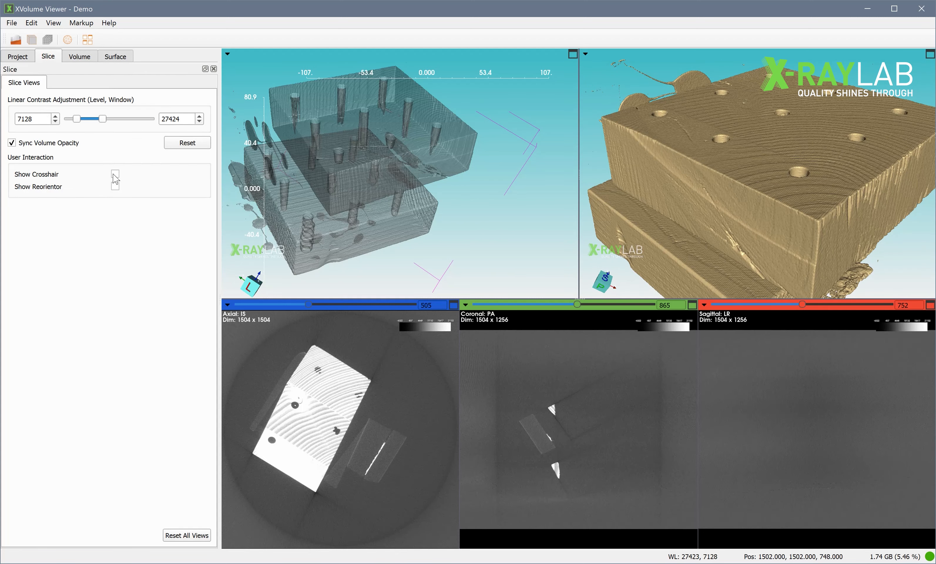
left_click(115, 174)
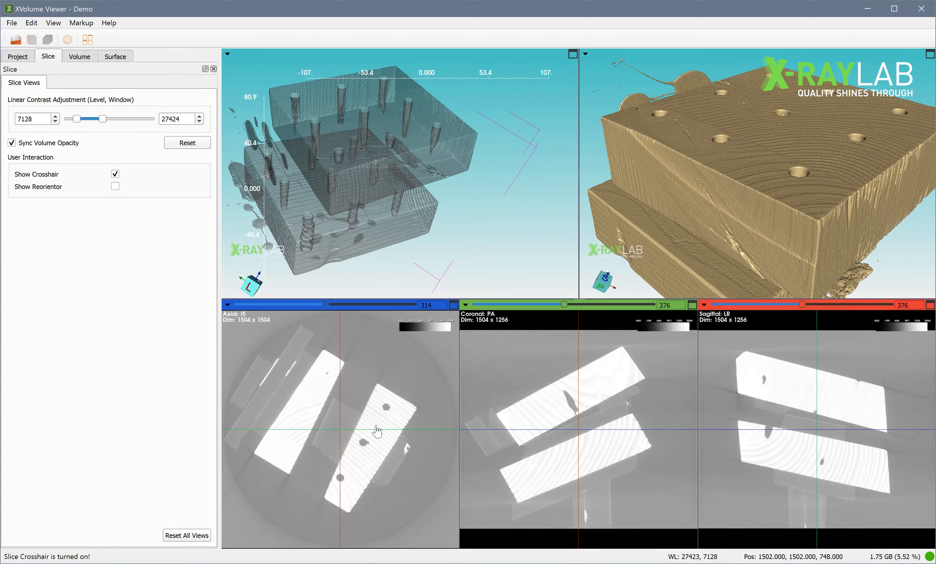
left_click(384, 414)
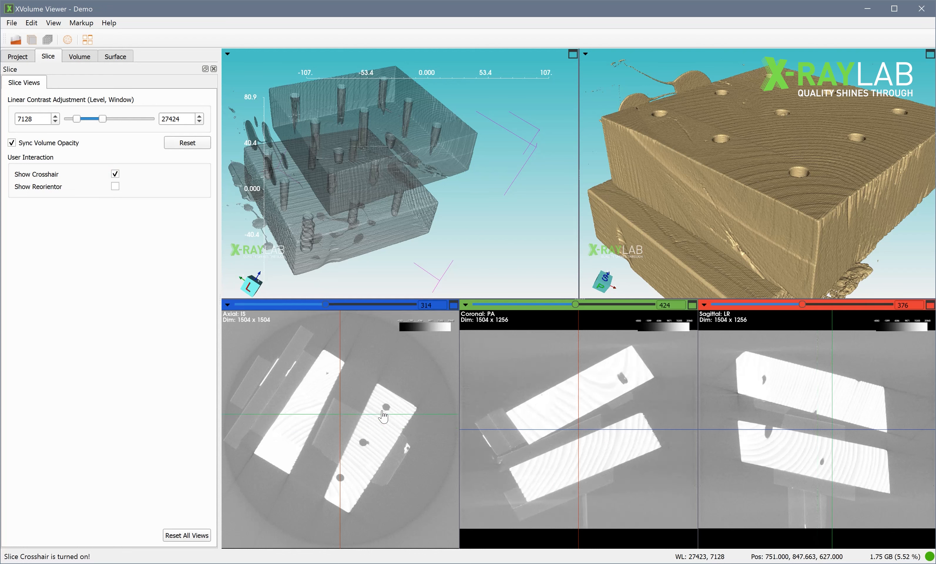
left_click_drag(383, 422, 383, 421)
Show the slice planes of Volume_Holz.raw in the 3D volume view and inspect them from another angle.
left_click(18, 56)
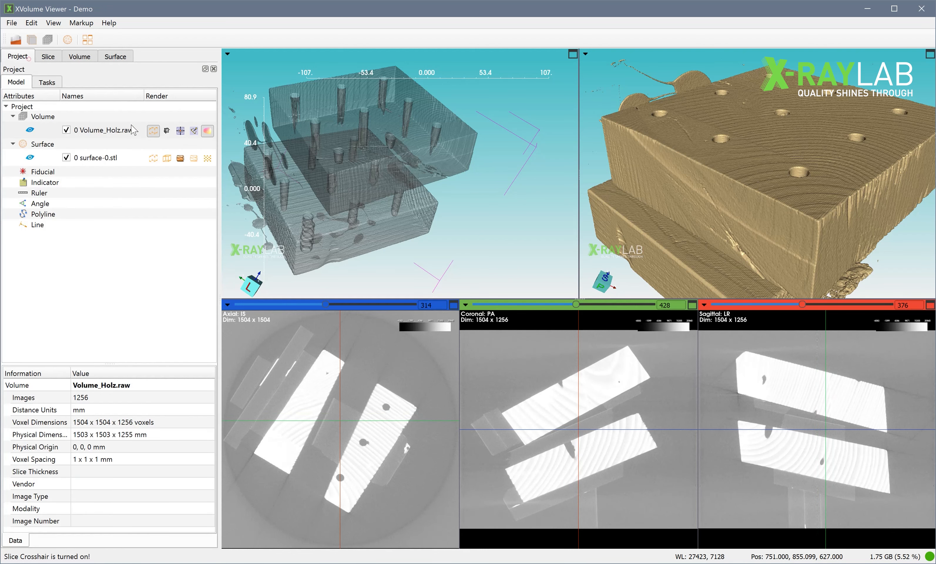
left_click(181, 130)
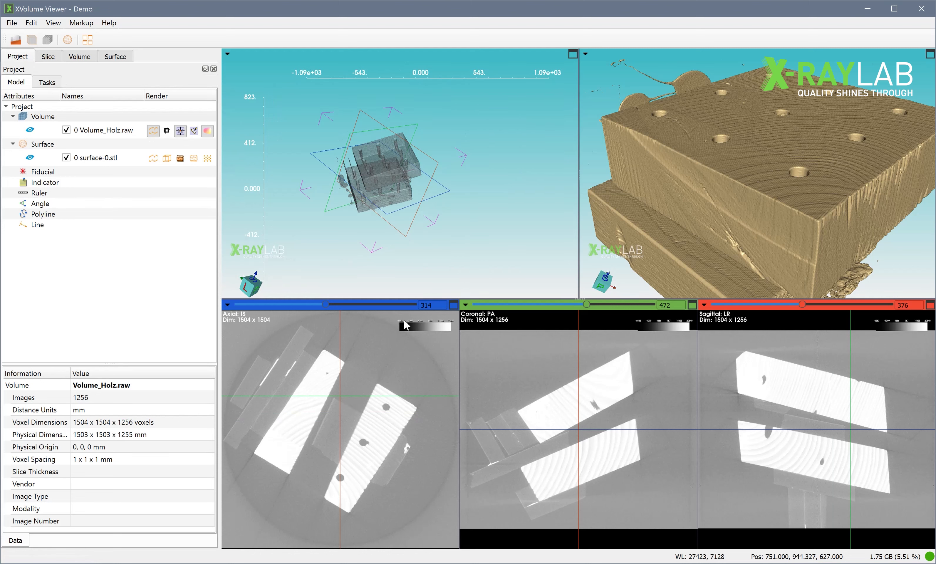
left_click_drag(518, 221, 510, 212)
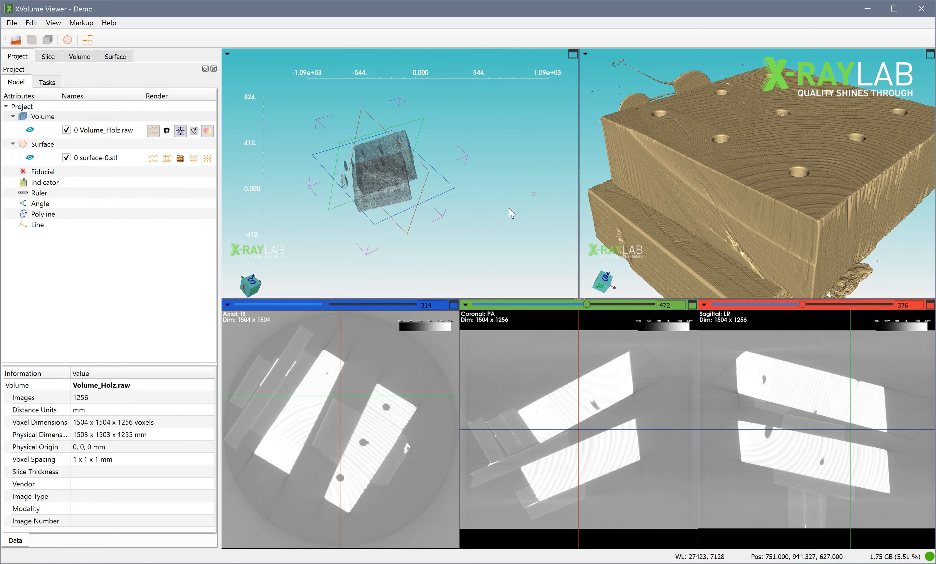
scroll(501, 209, "up", 9)
Review the transform tools available for Volume_Holz.raw and open its properties.
right_click(104, 123)
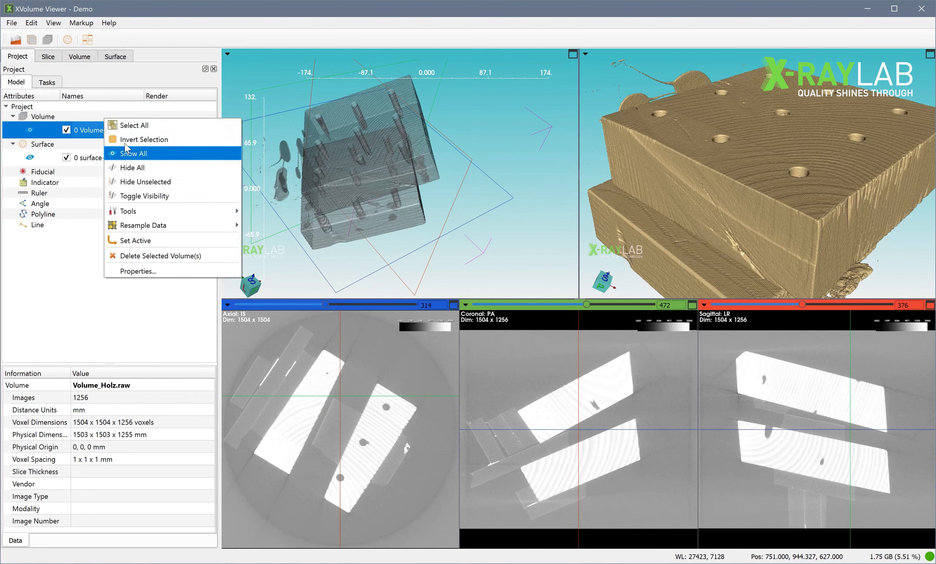
mouse_move(162, 217)
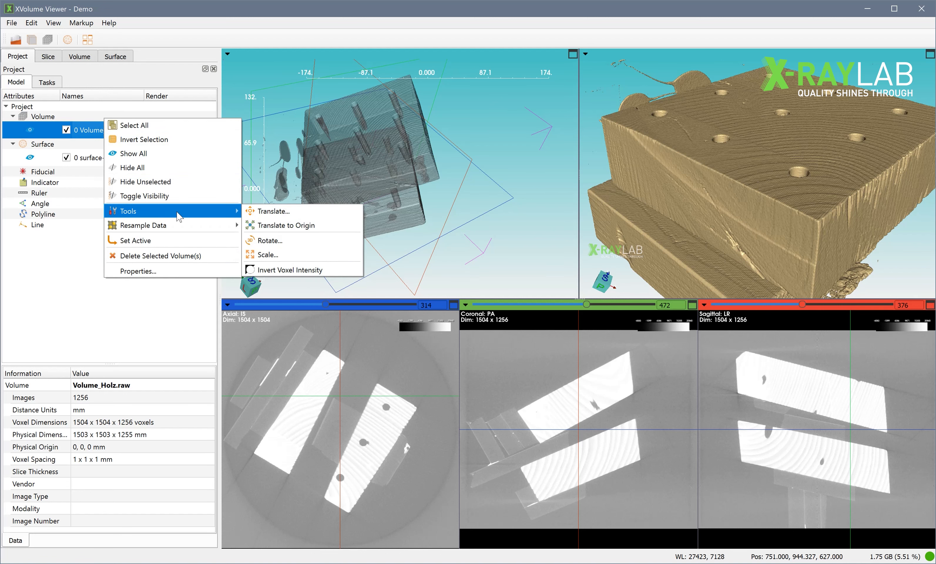
left_click(155, 270)
Create a fiducial and place it on the front side of the upper wood block in the 3D volume view.
left_click(16, 56)
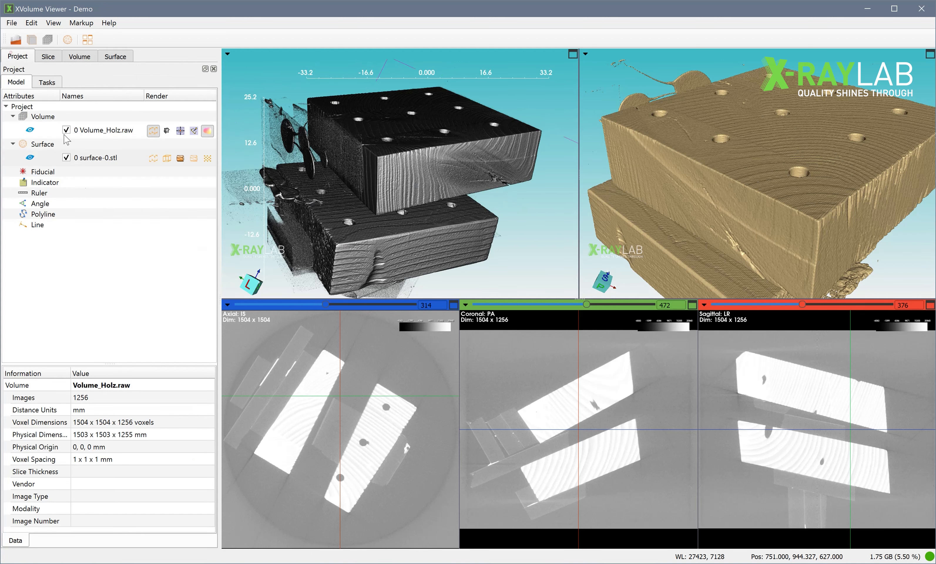
right_click(78, 171)
left_click(119, 248)
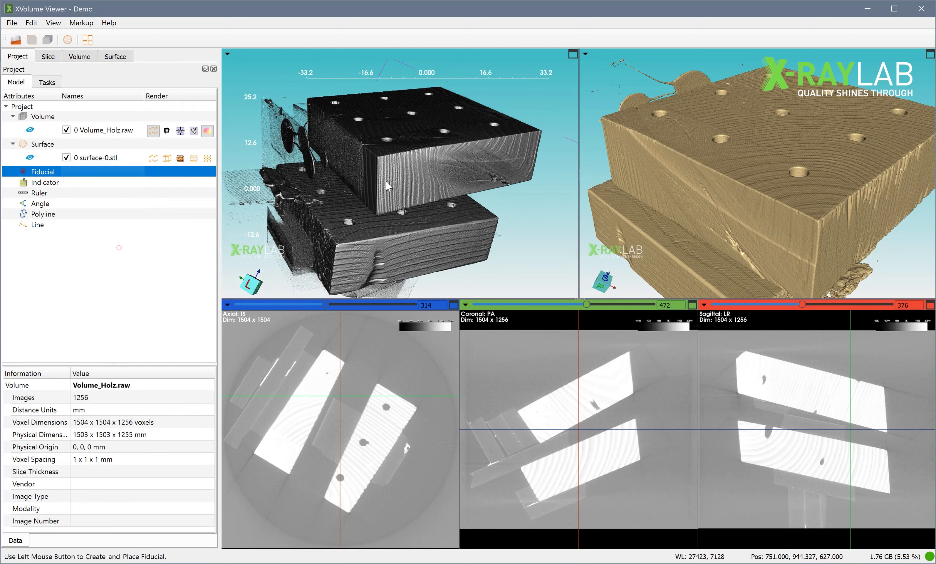
left_click(388, 186)
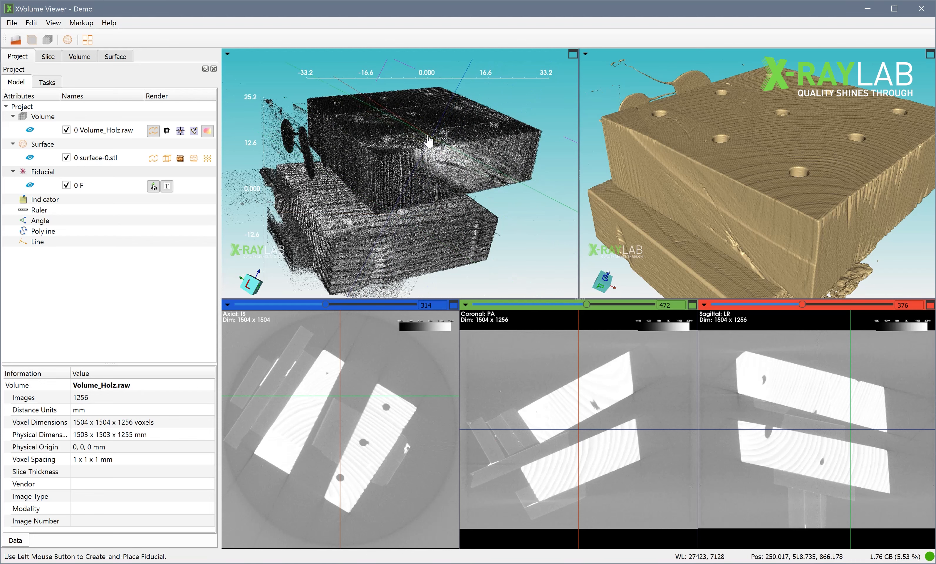
Switch the view layout to Four-Up and inspect the wood blocks in the 3D volume view.
left_click(52, 24)
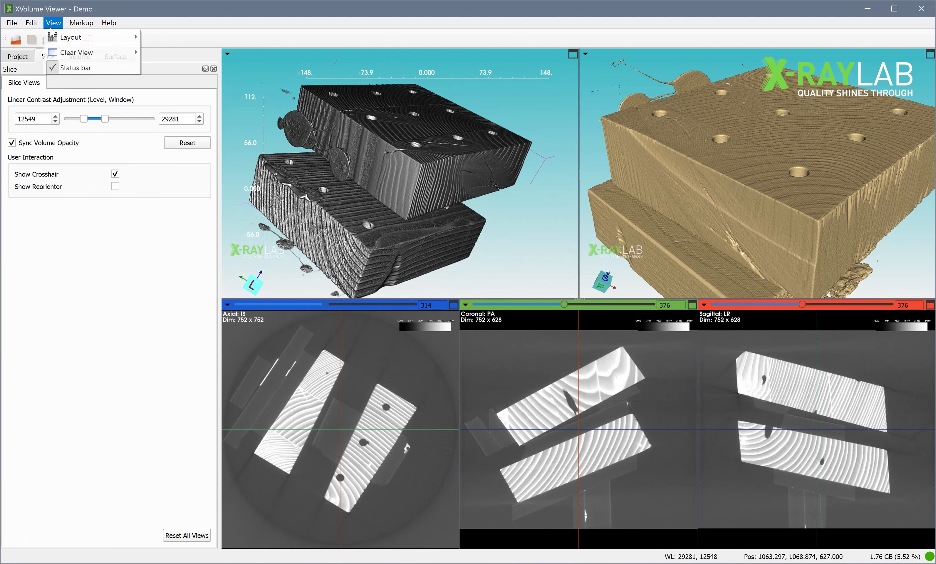
mouse_move(125, 37)
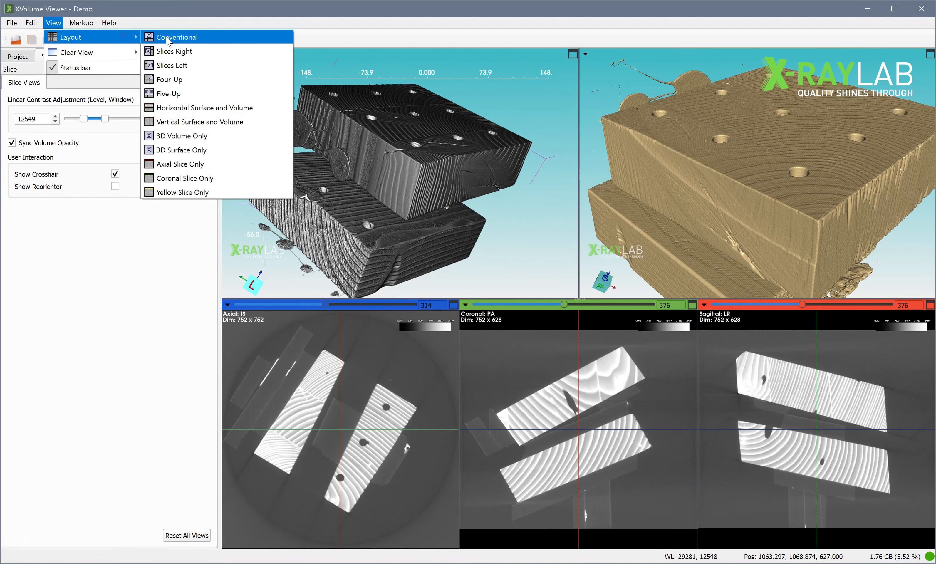
left_click(224, 80)
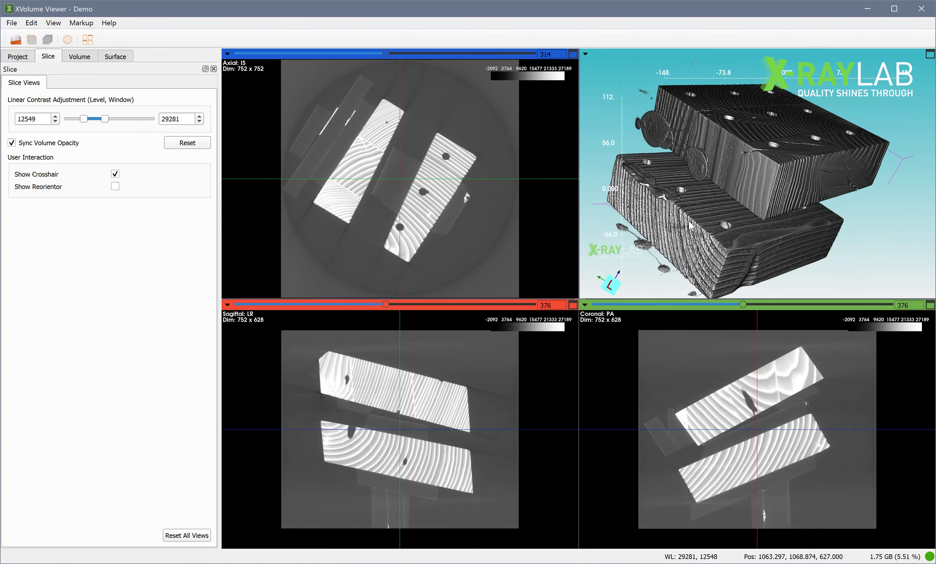
left_click_drag(689, 221, 719, 205)
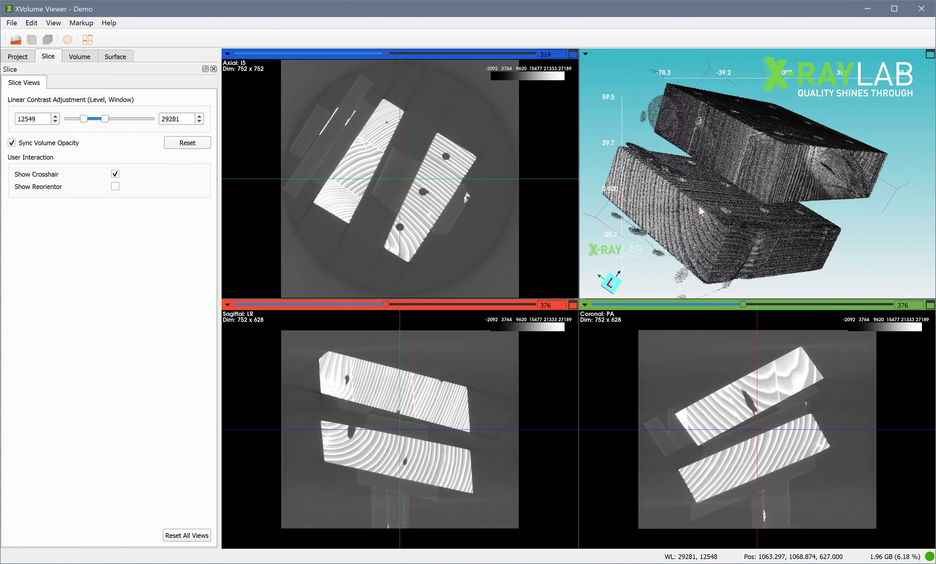
scroll(720, 206, "up", 5)
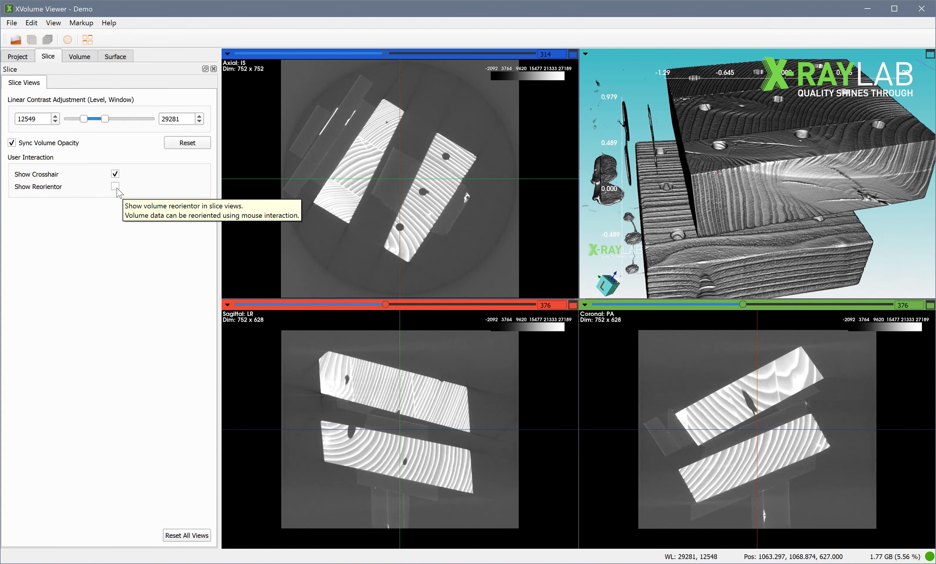
Show the reorientor in the slice views and rotate the volume clockwise with it in the axial slice.
scroll(386, 186, "down", 1)
left_click(115, 186)
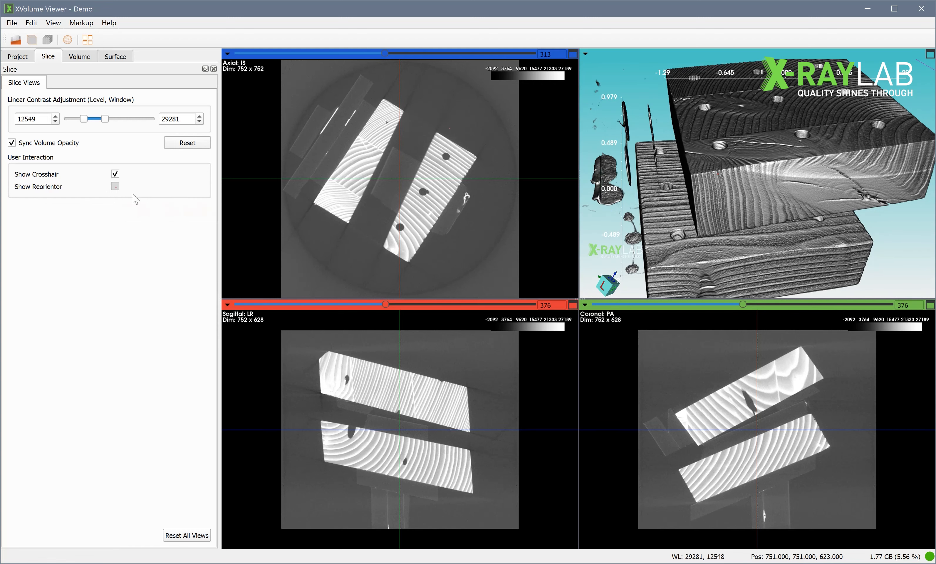
scroll(718, 198, "down", 6)
scroll(717, 198, "up", 2)
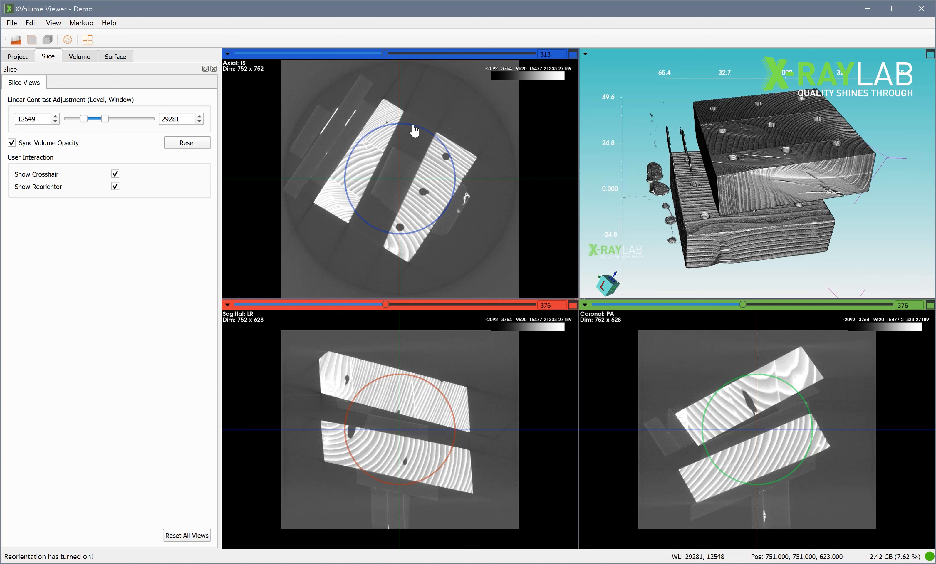
left_click_drag(413, 126, 439, 140)
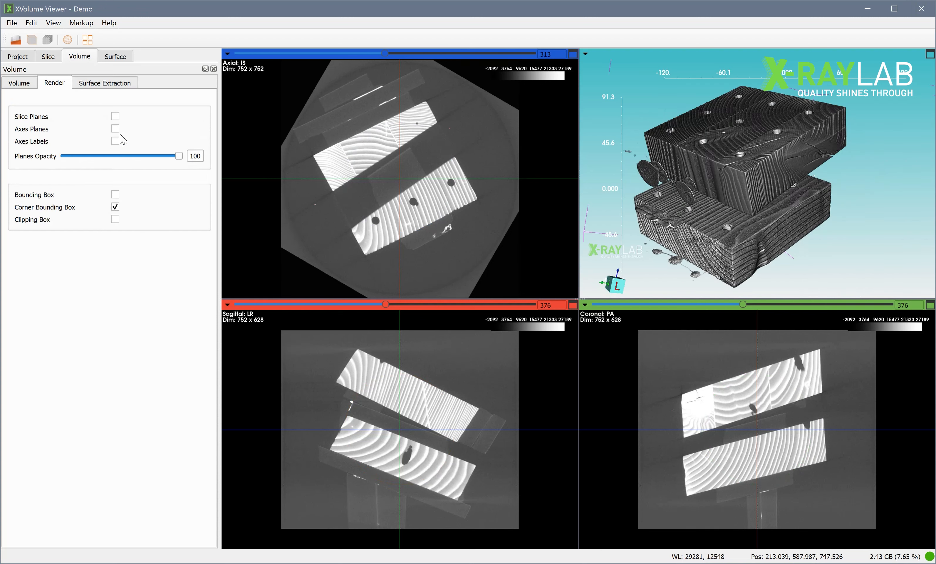
Show the volume's slice planes in the 3D view and set their opacity to 56.
left_click(114, 116)
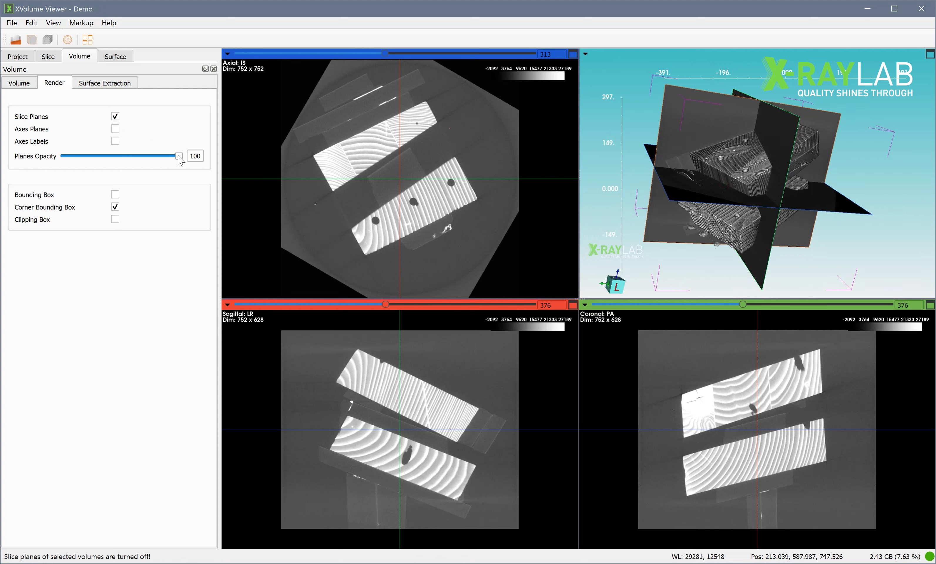
left_click_drag(180, 161, 130, 160)
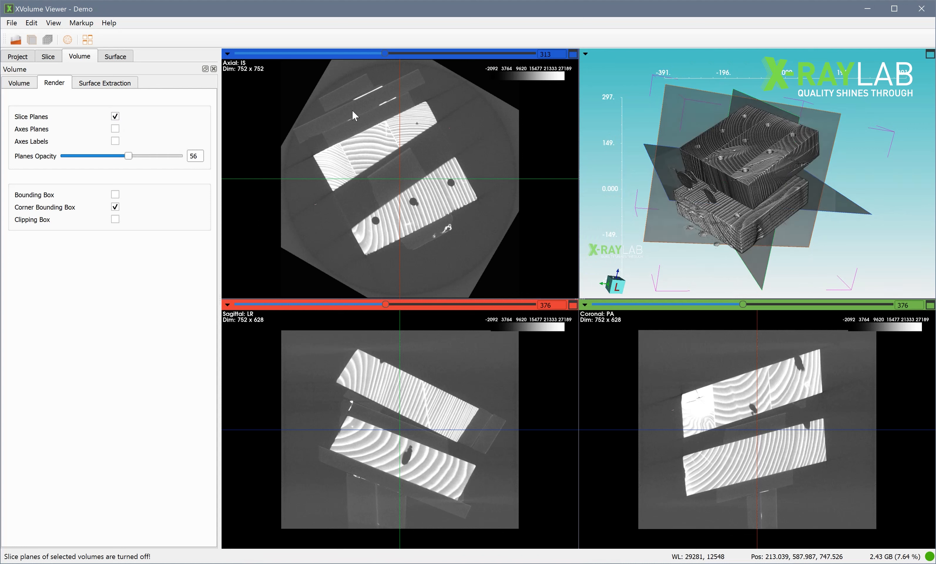
Enable depth peeling for the 3D view, inspect the translucent planes, and set the planes' opacity to 71.
left_click(585, 53)
left_click(716, 96)
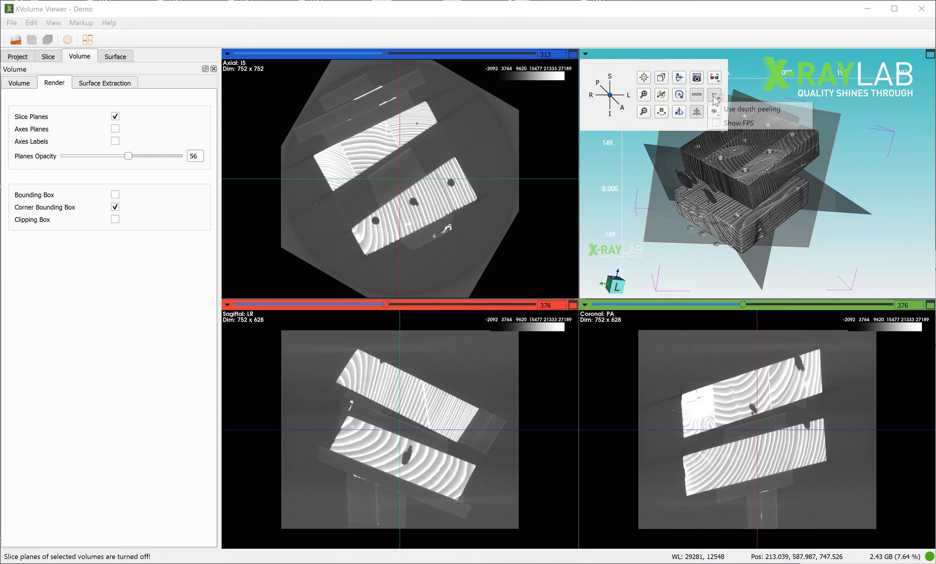
left_click(745, 110)
left_click_drag(748, 141, 746, 193)
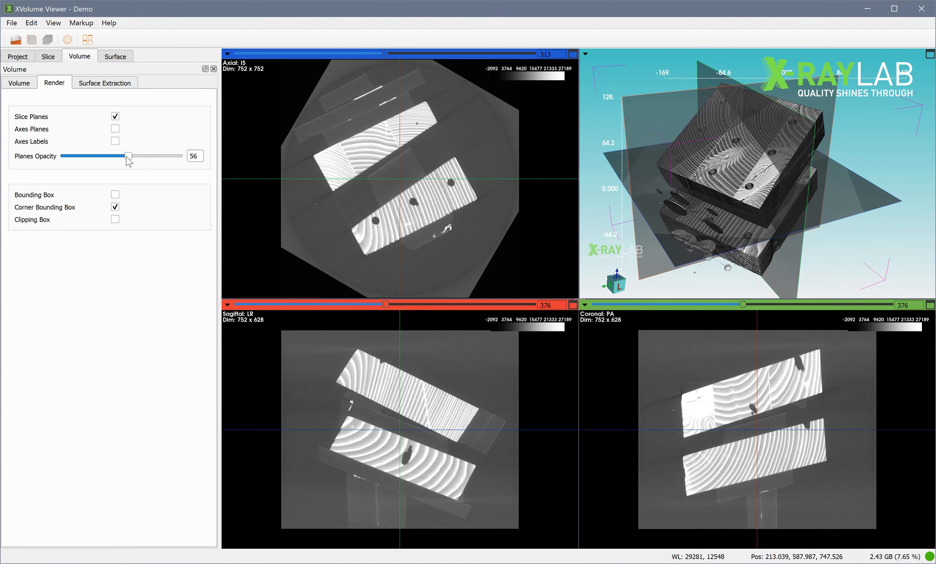
left_click_drag(128, 156, 146, 156)
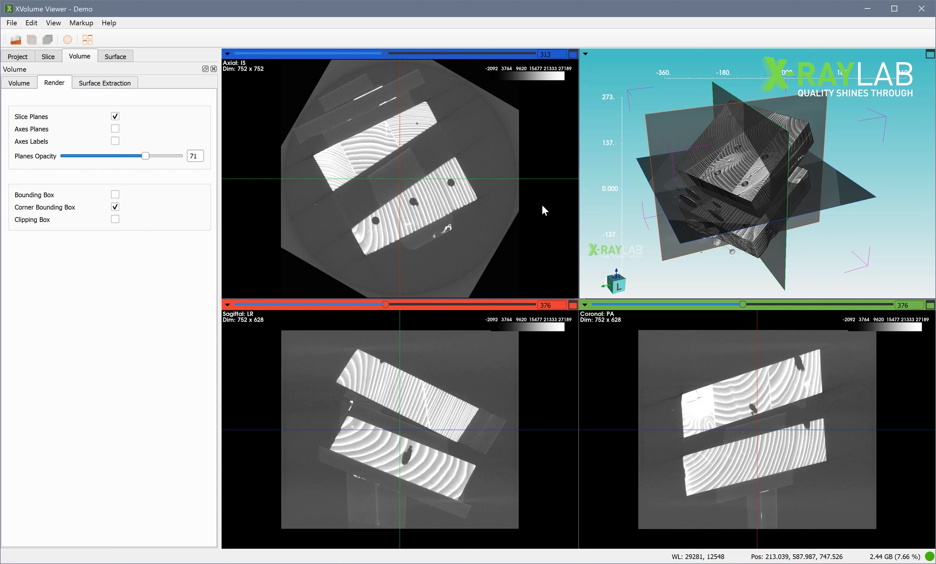
Apply the Flow color map to the volume and inspect the recolored 3D rendering.
left_click(17, 56)
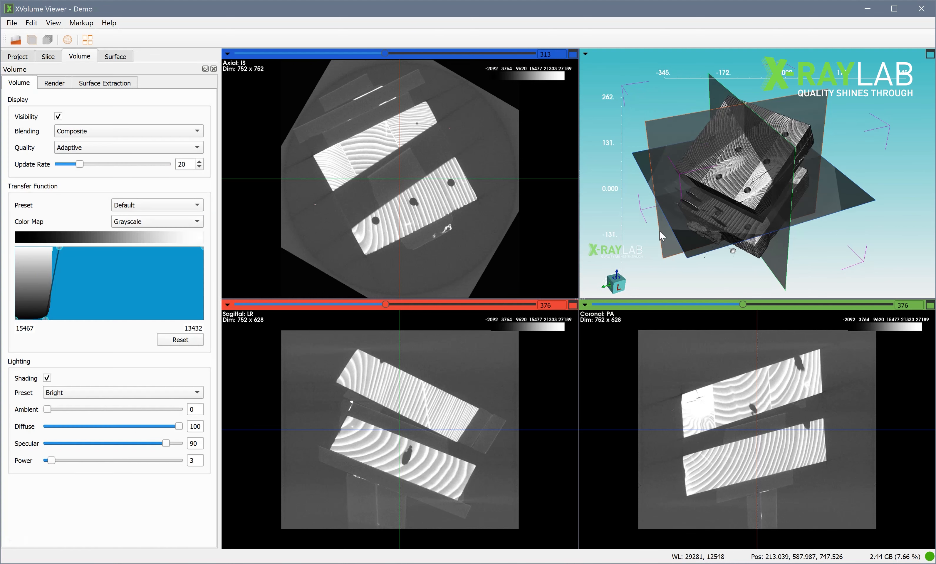
left_click(152, 223)
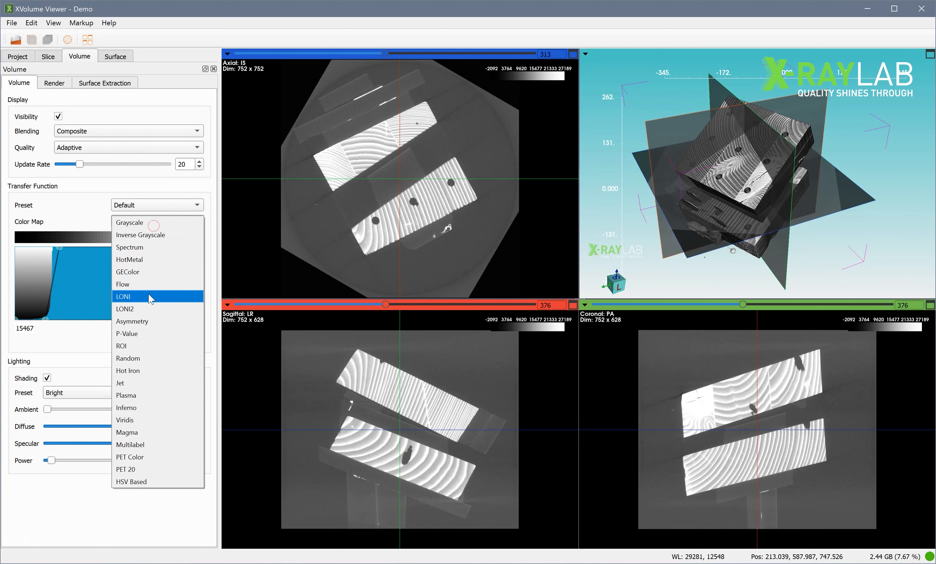
left_click(151, 285)
left_click_drag(722, 229, 752, 220)
scroll(751, 220, "up", 10)
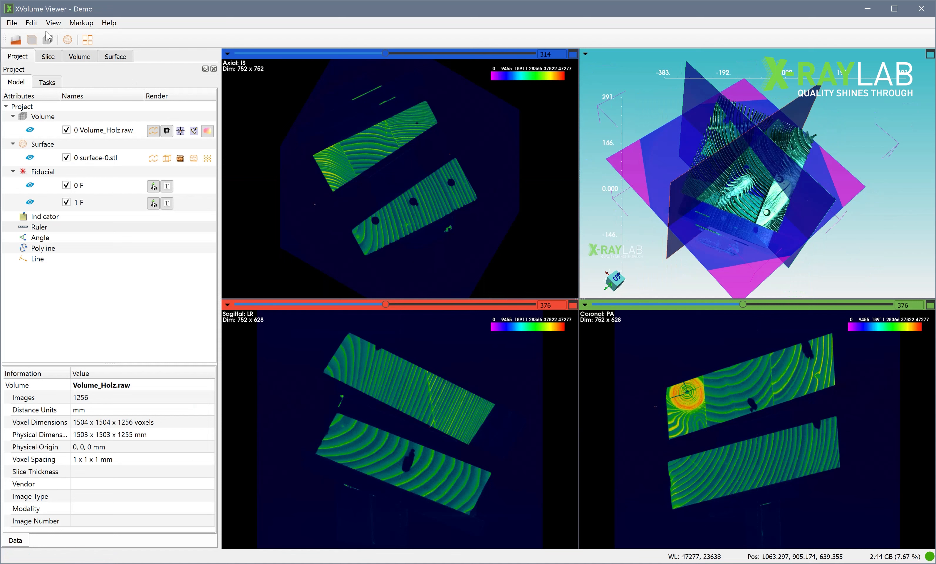
Open the application's Volume Rendering settings and examine the startup GPU usage and GPU memory size options.
left_click(32, 23)
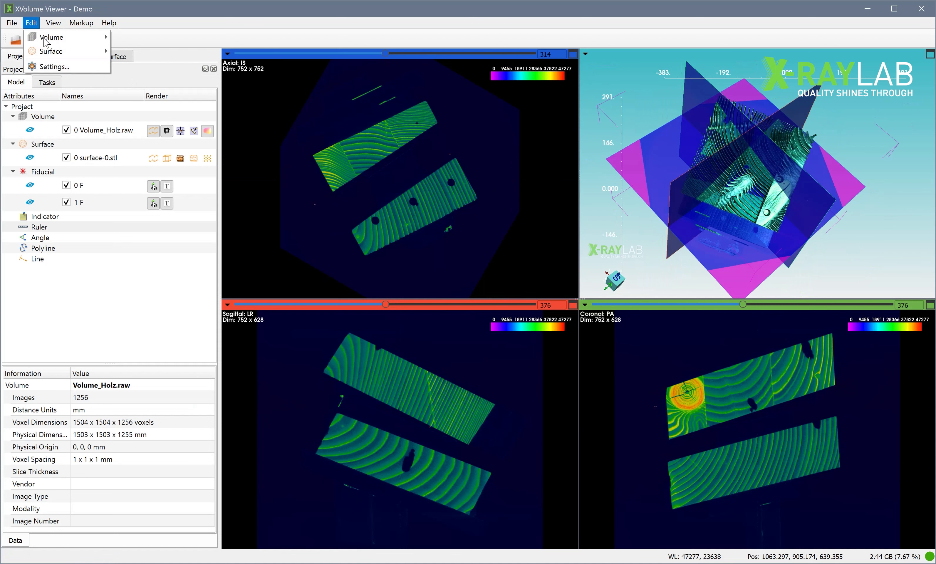
left_click(64, 66)
left_click(365, 186)
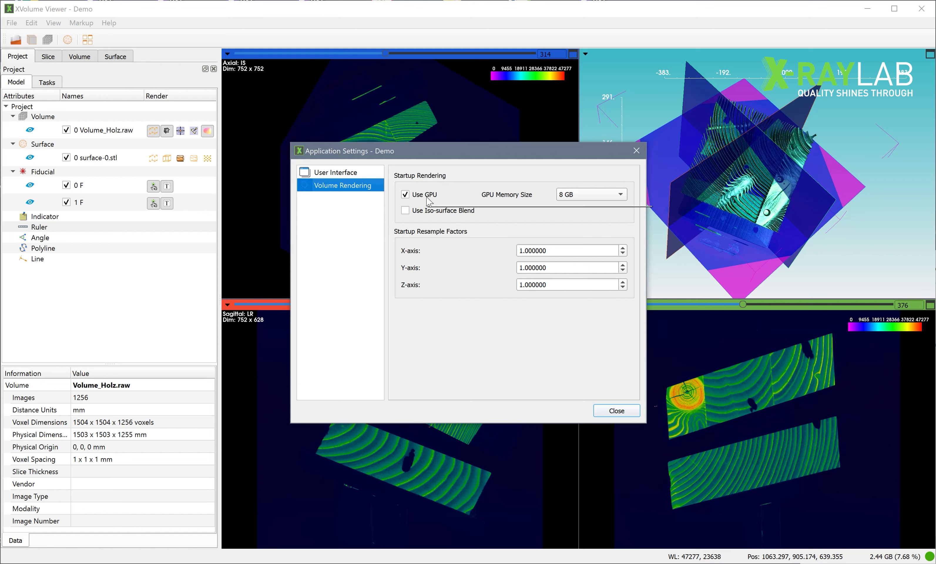
mouse_move(429, 202)
mouse_move(568, 202)
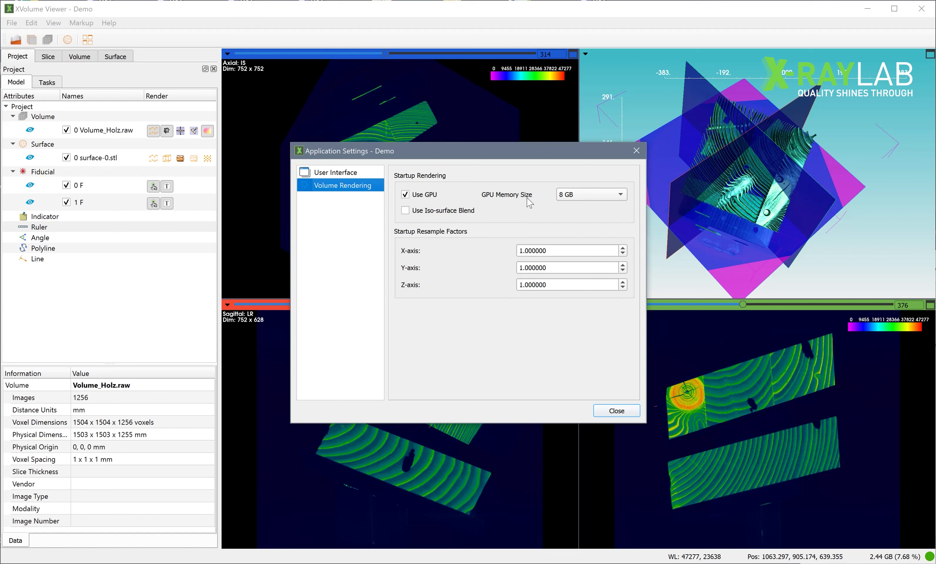